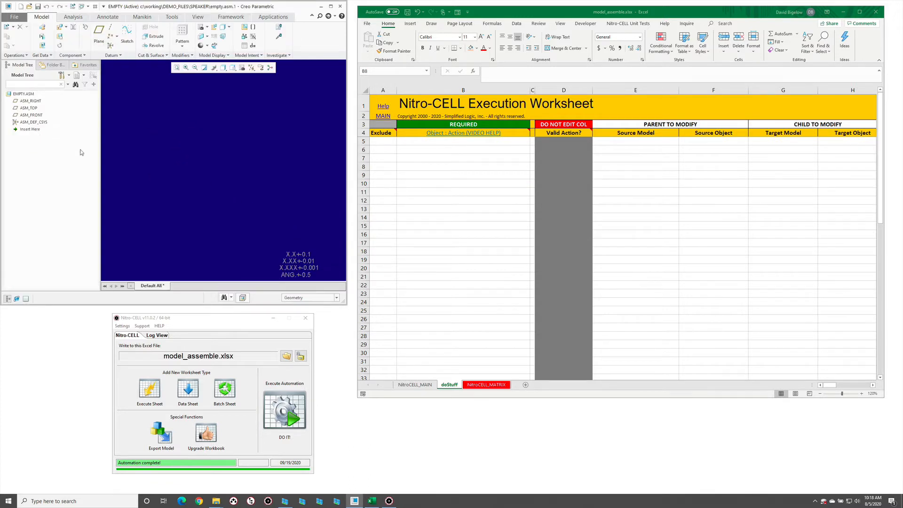
Step: Enter the application : ERASE_MEMORY command in cell B7 of the deStuff worksheet using nc_command
{"action": "left_click", "coordinate": [455, 214]}
{"action": "left_click", "coordinate": [435, 157]}
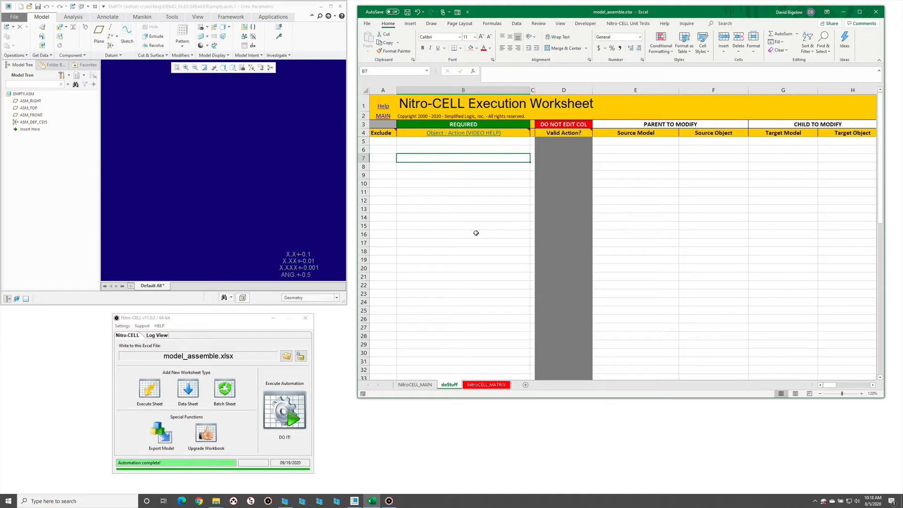
{"action": "type", "text": "=nc"}
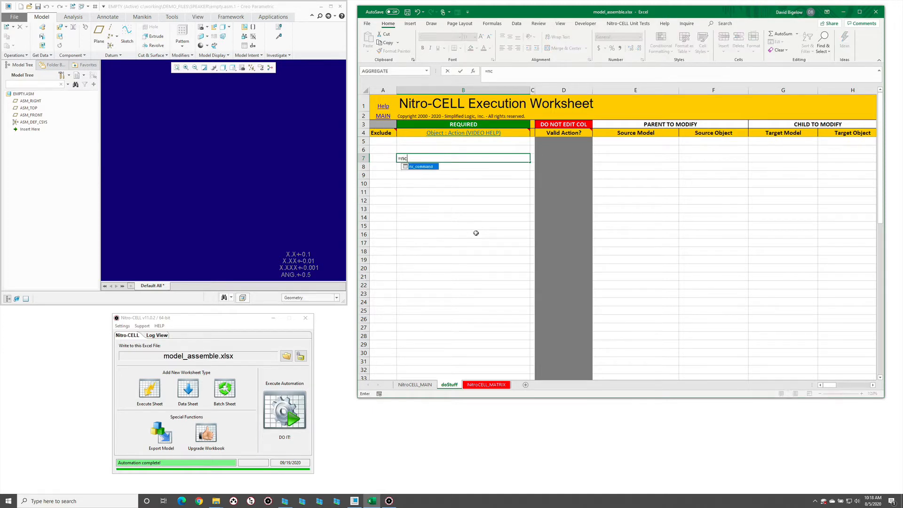
{"action": "type", "text": "_command[erase"}
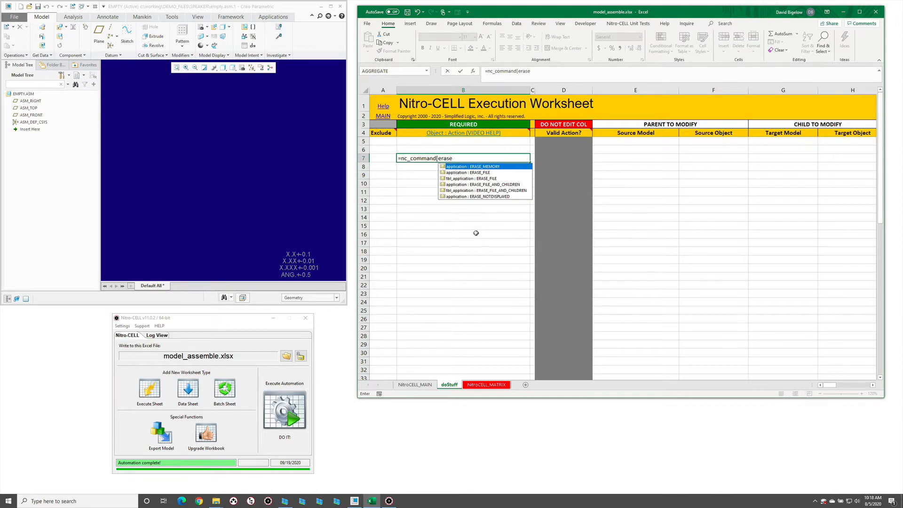
{"action": "key", "text": "Tab"}
{"action": "key", "text": "Return"}
Step: Add a model : OPEN command in row 9 with basket.prt as the source model
{"action": "left_click", "coordinate": [437, 175]}
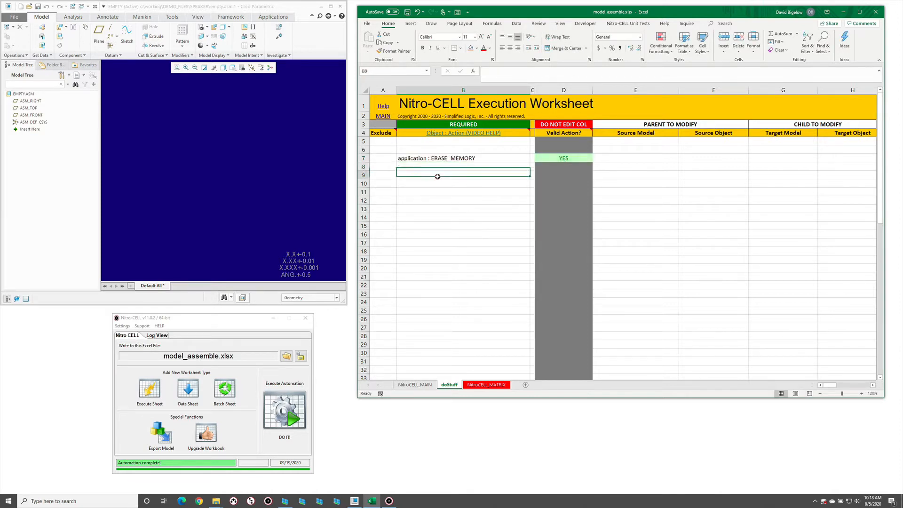
{"action": "type", "text": "=nc_command"}
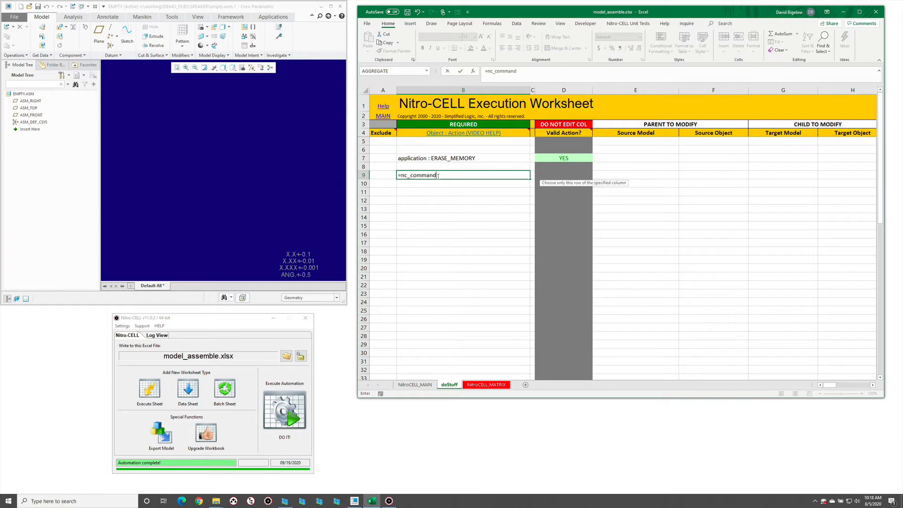
{"action": "type", "text": "["}
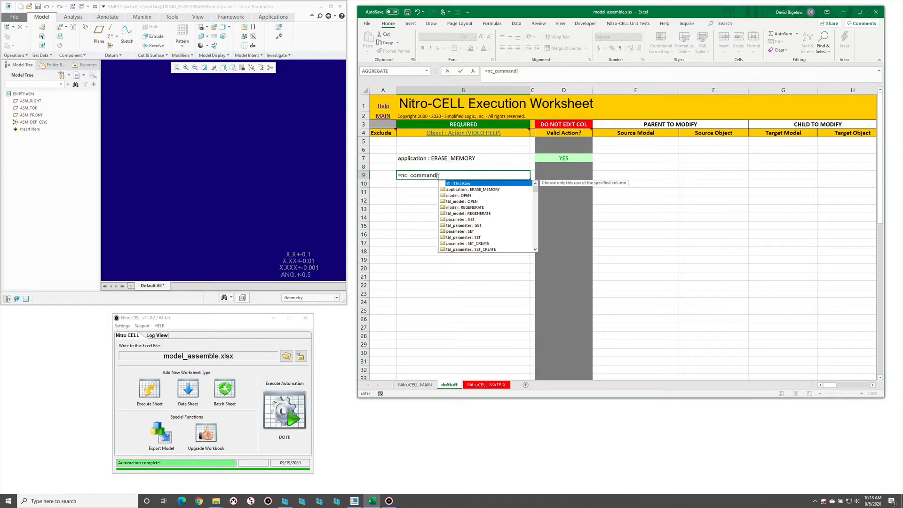
{"action": "type", "text": "open"}
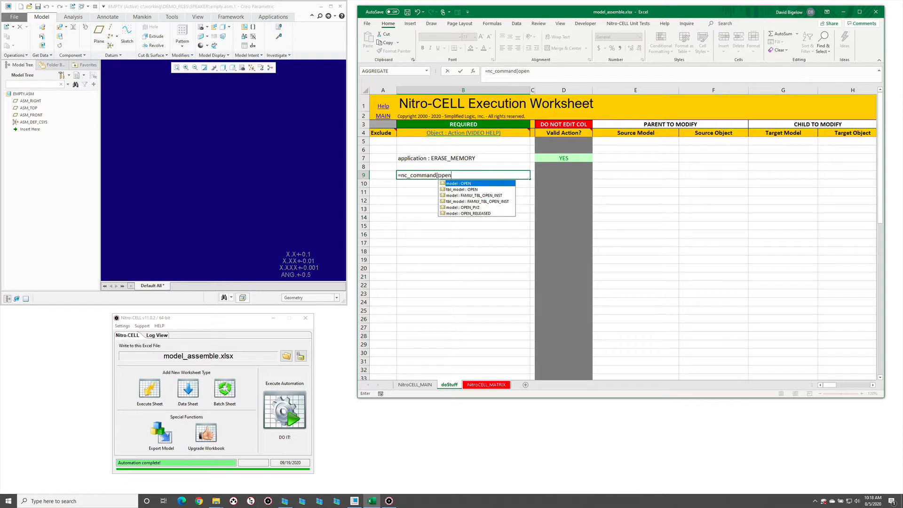
{"action": "key", "text": "Tab"}
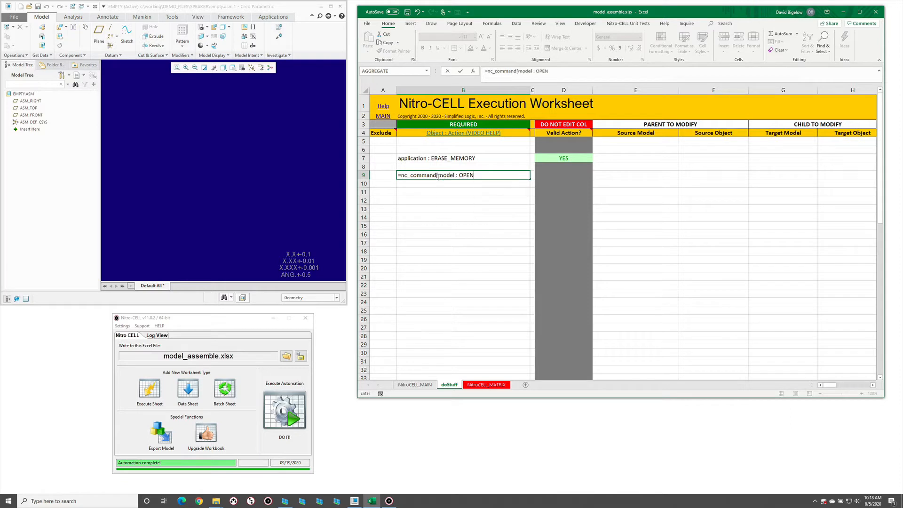
{"action": "key", "text": "Return"}
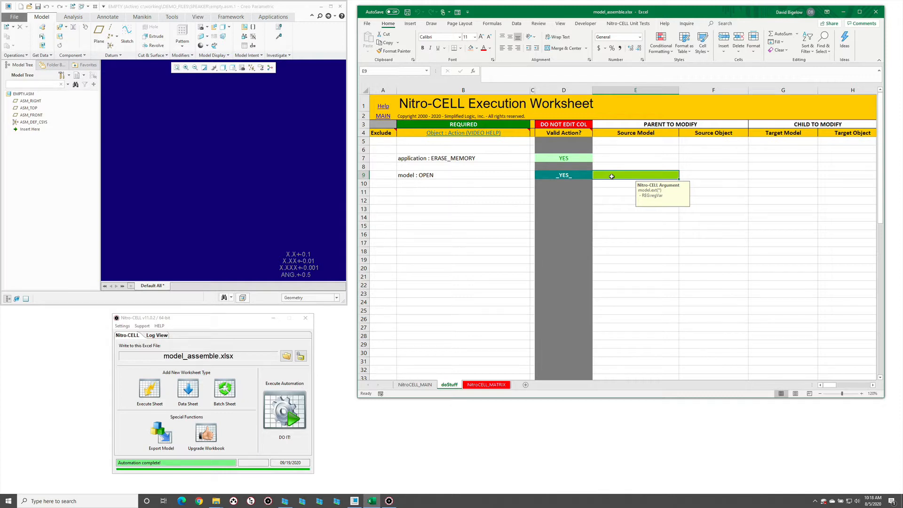
{"action": "type", "text": "basket.prt"}
{"action": "key", "text": "Return"}
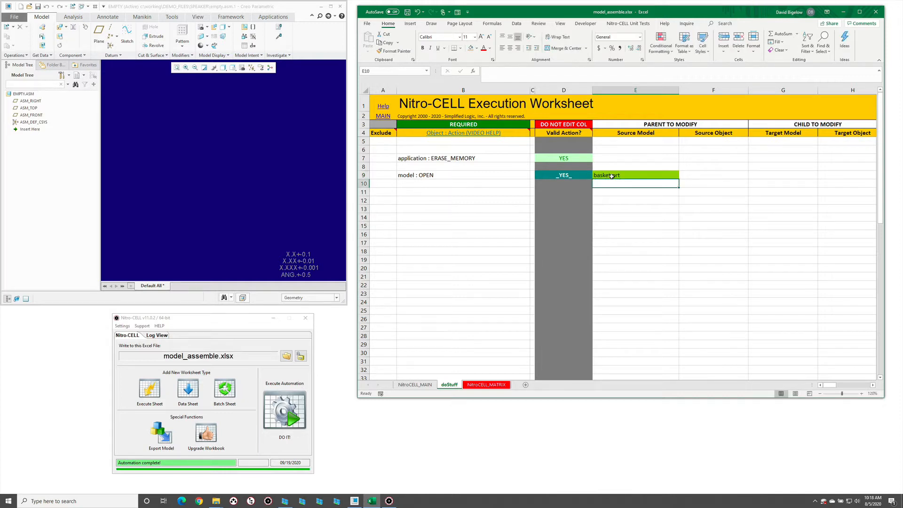
Step: Add a second model : OPEN command in row 11 with empty.asm as the source model
{"action": "left_click", "coordinate": [451, 191]}
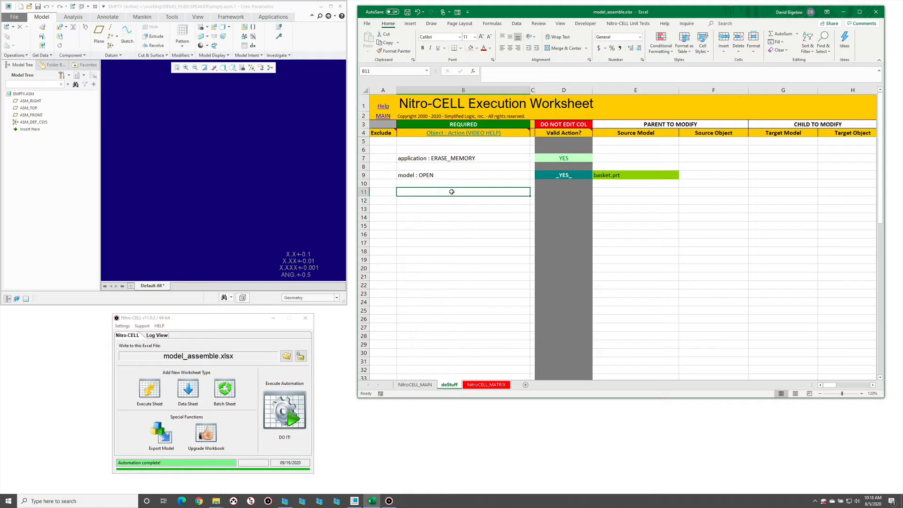
{"action": "type", "text": "="}
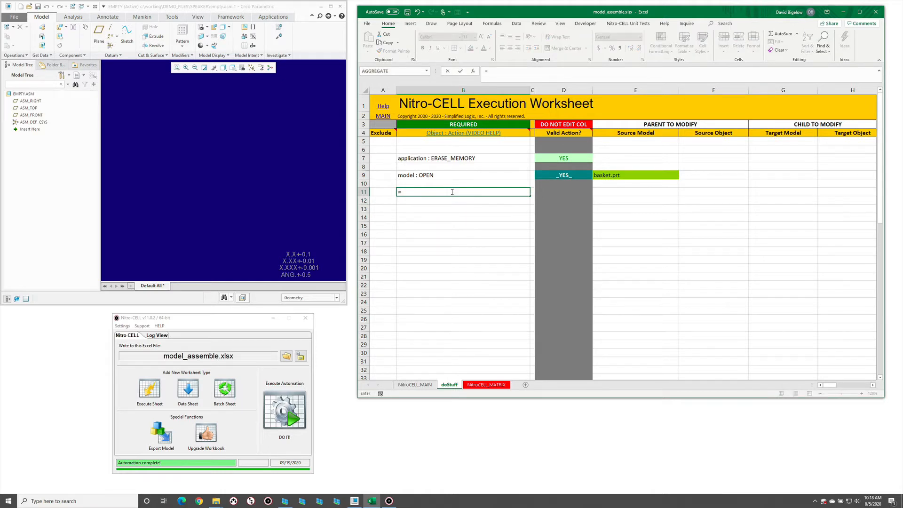
{"action": "type", "text": "nc_command["}
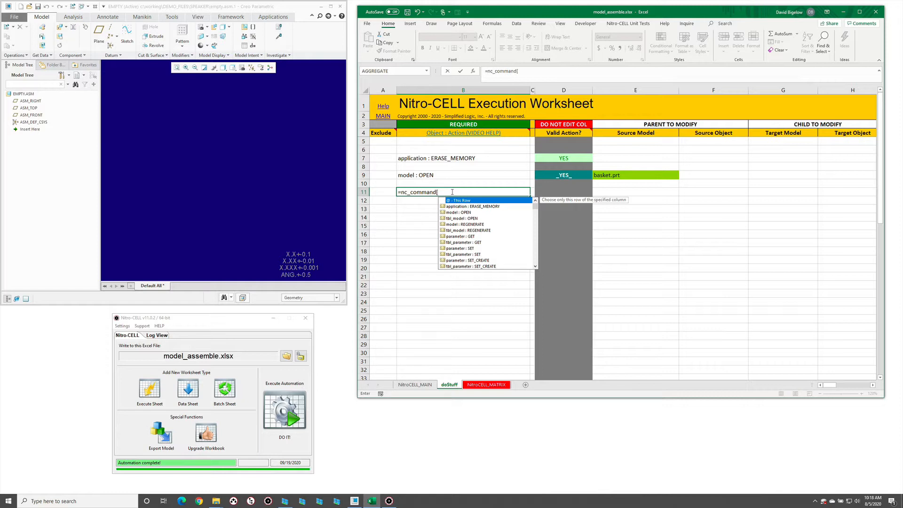
{"action": "type", "text": "m"}
{"action": "key", "text": "Tab"}
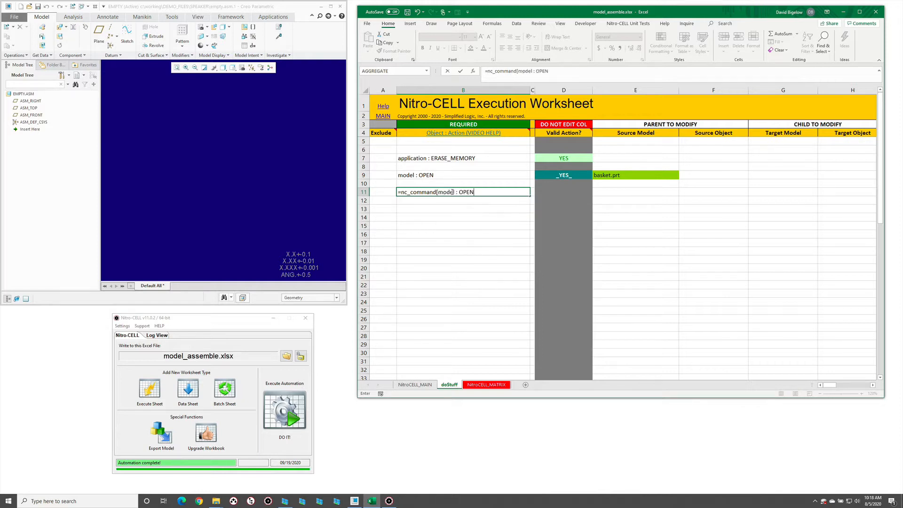
{"action": "type", "text": "]"}
{"action": "key", "text": "Return"}
{"action": "left_click", "coordinate": [637, 192]}
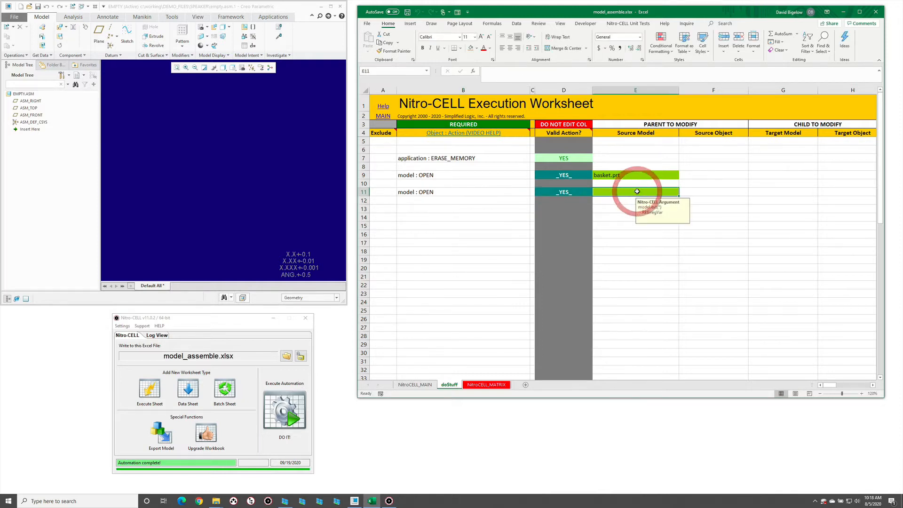
{"action": "type", "text": "empt"}
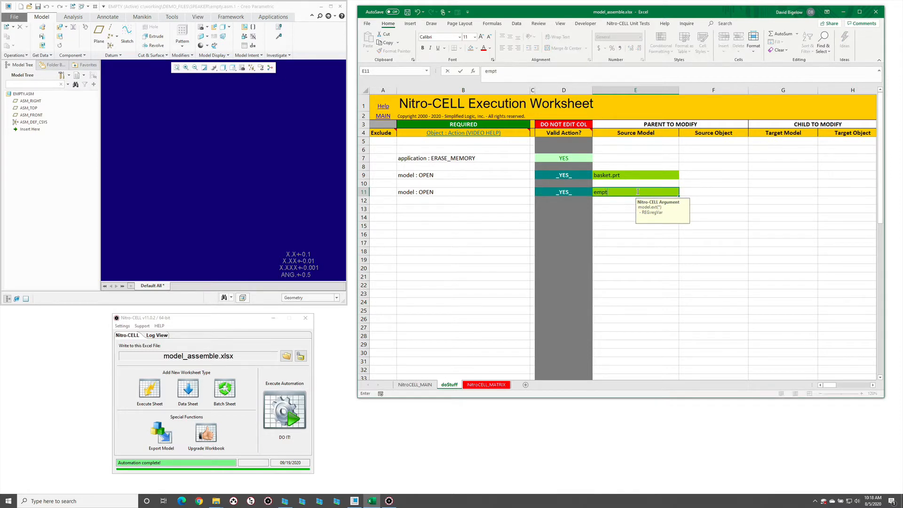
{"action": "type", "text": "y.asm"}
{"action": "key", "text": "Return"}
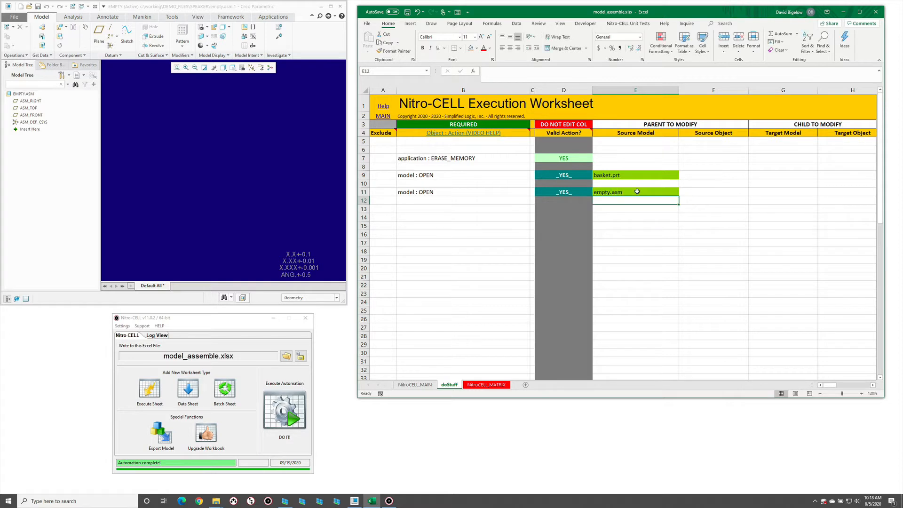
Step: Execute the worksheet automation from Nitro-CELL, and view the SPEAKER folder's files in Creo's File Open dialog
{"action": "left_click", "coordinate": [270, 403]}
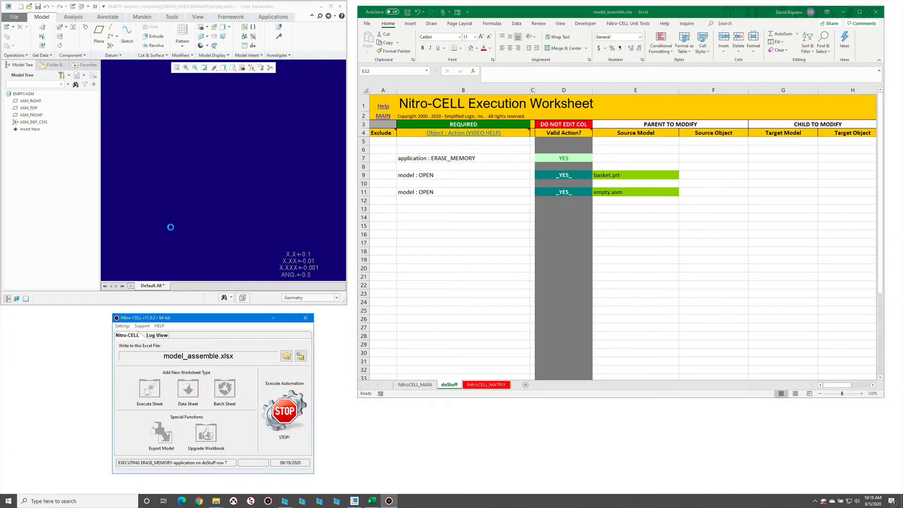
{"action": "left_click", "coordinate": [199, 142]}
{"action": "key", "text": "ctrl+o"}
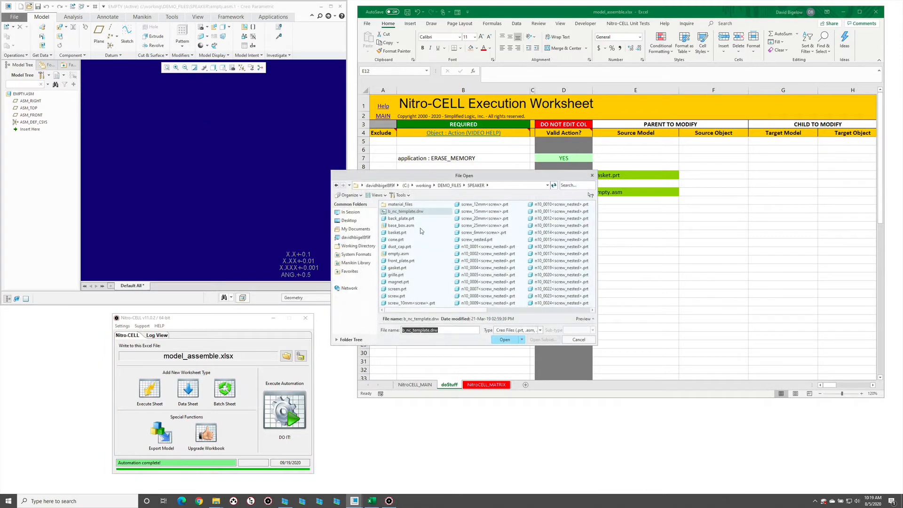
{"action": "left_click", "coordinate": [349, 211]}
{"action": "key", "text": "Escape"}
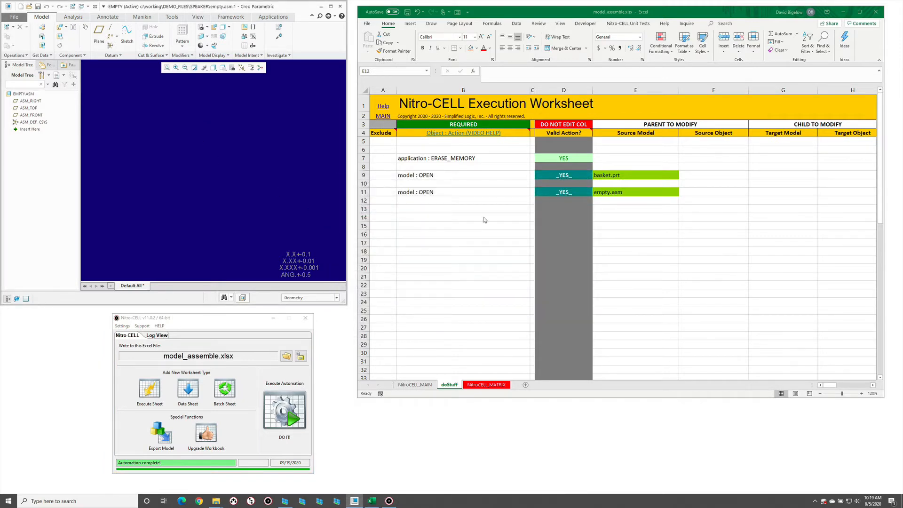
Step: Add a model : ASSEMBLE command in row 14 with basket.prt as the source model
{"action": "left_click", "coordinate": [430, 216]}
{"action": "left_click", "coordinate": [433, 217]}
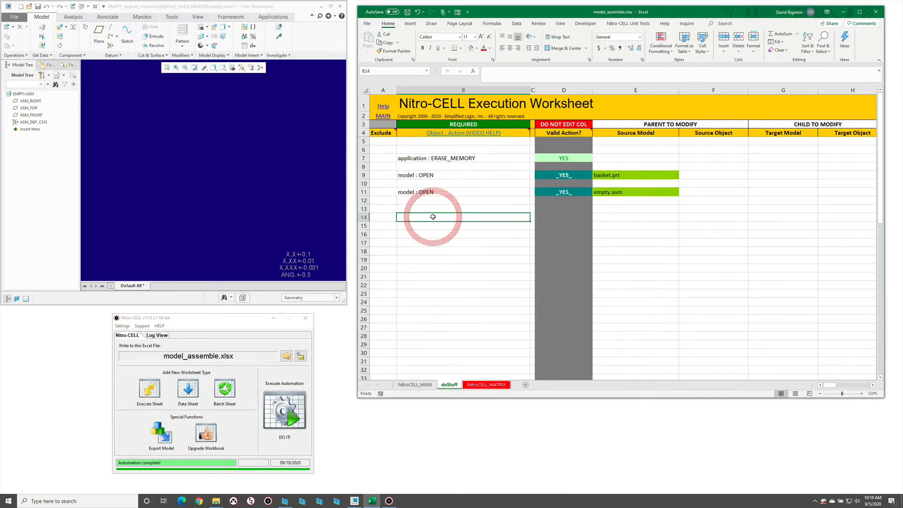
{"action": "type", "text": "=nc_command["}
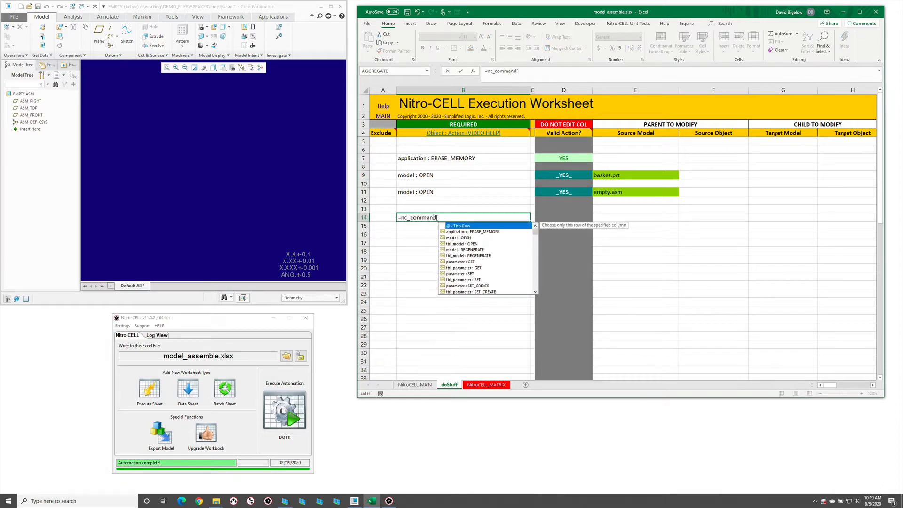
{"action": "type", "text": "model : ASSEMBLE]"}
{"action": "key", "text": "Return"}
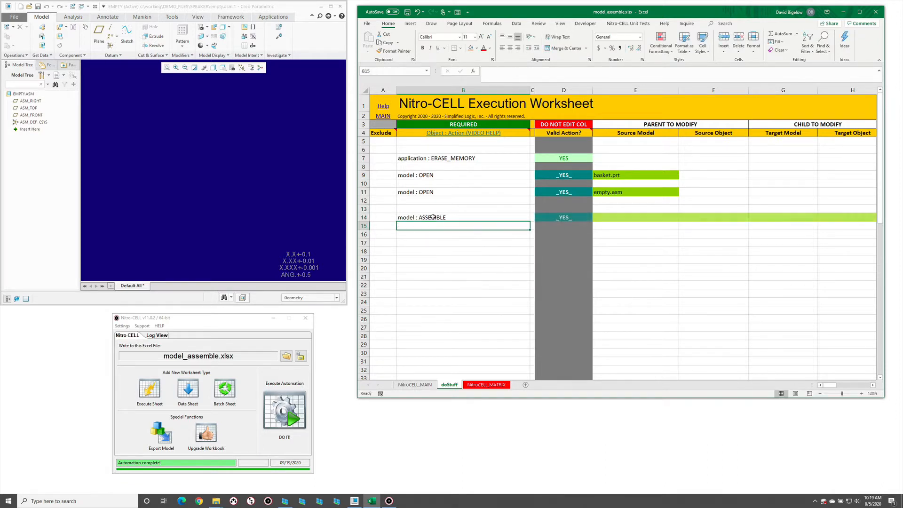
{"action": "left_click", "coordinate": [659, 215]}
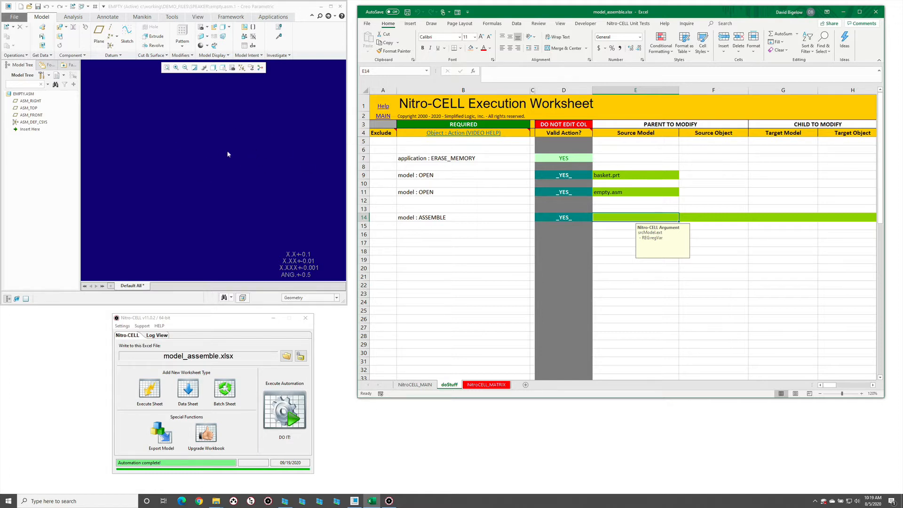
{"action": "left_click", "coordinate": [637, 216]}
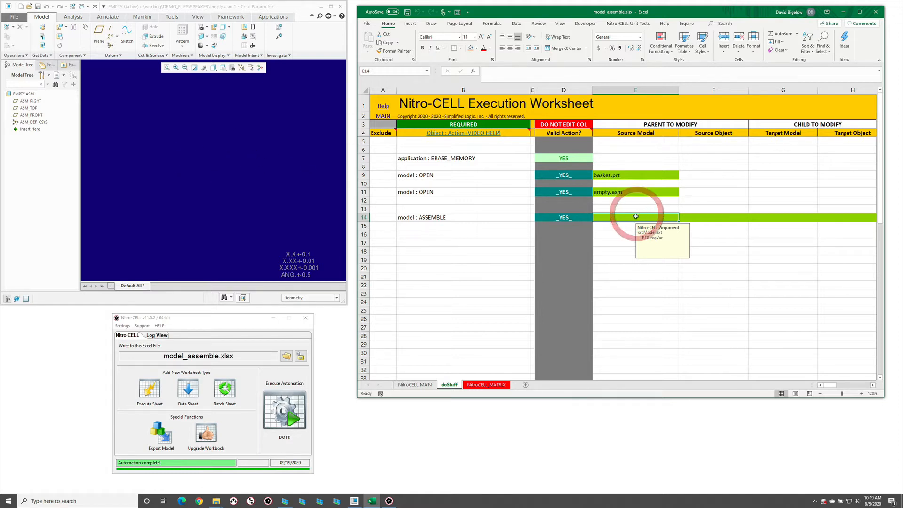
{"action": "type", "text": "basket.prt"}
{"action": "key", "text": "Tab"}
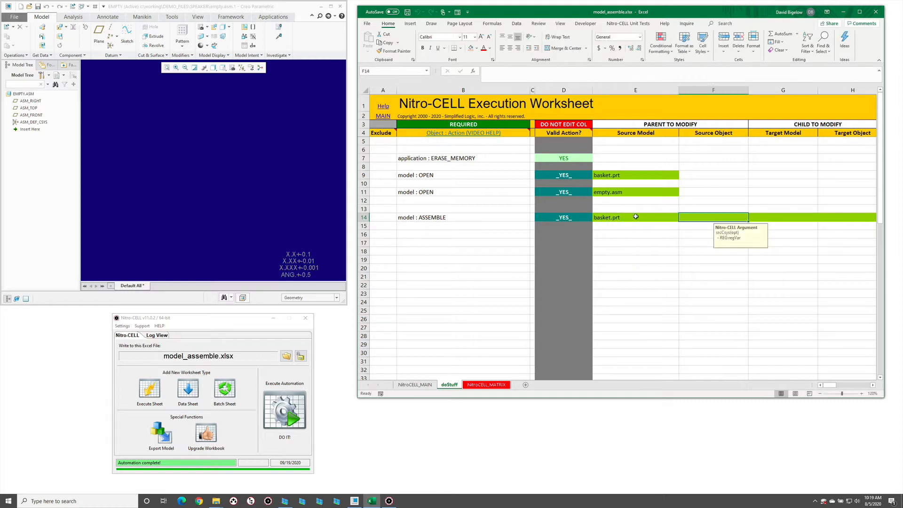
Step: Examine the argument notes for the ASSEMBLE row's target model, target object and source object cells
{"action": "left_click", "coordinate": [766, 218]}
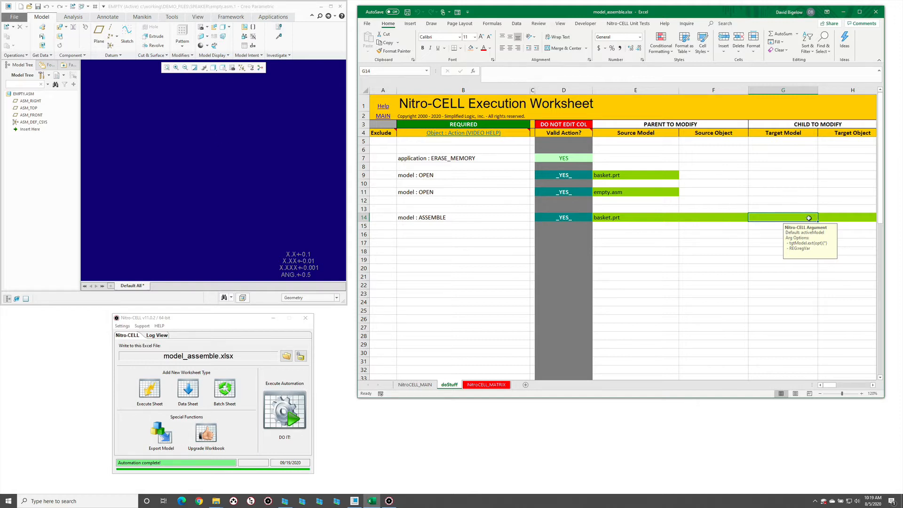
{"action": "left_click", "coordinate": [838, 216]}
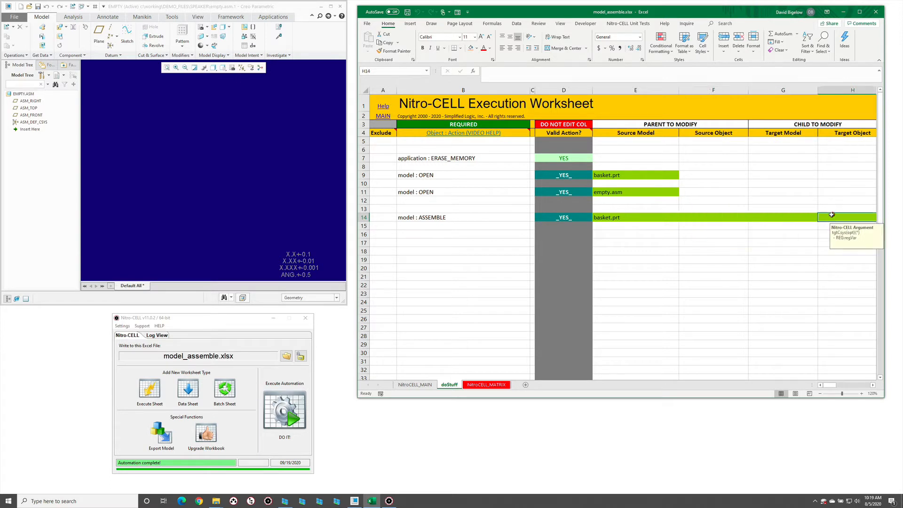
{"action": "left_click", "coordinate": [714, 216]}
{"action": "left_click", "coordinate": [852, 216]}
{"action": "left_click", "coordinate": [703, 250]}
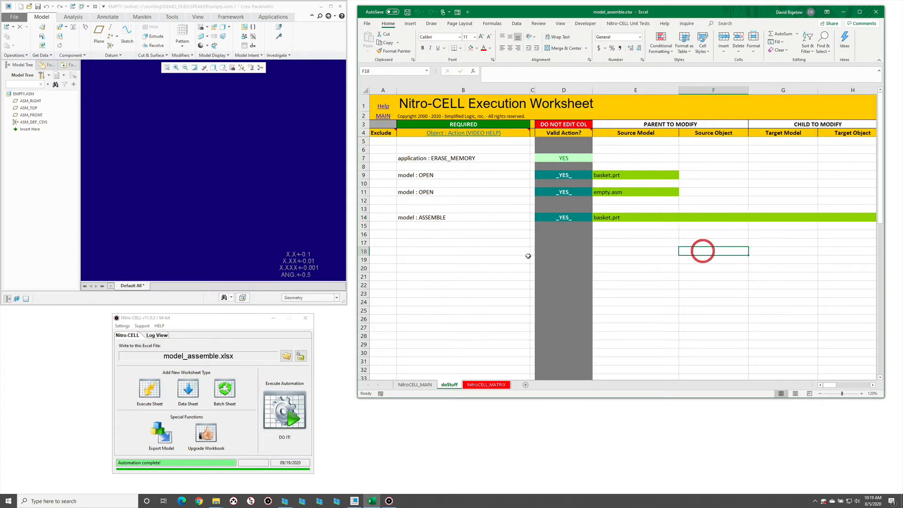
Step: Run the automation from Nitro-CELL to assemble basket.prt into empty.asm, and inspect the assembled basket in Creo
{"action": "left_click", "coordinate": [284, 410]}
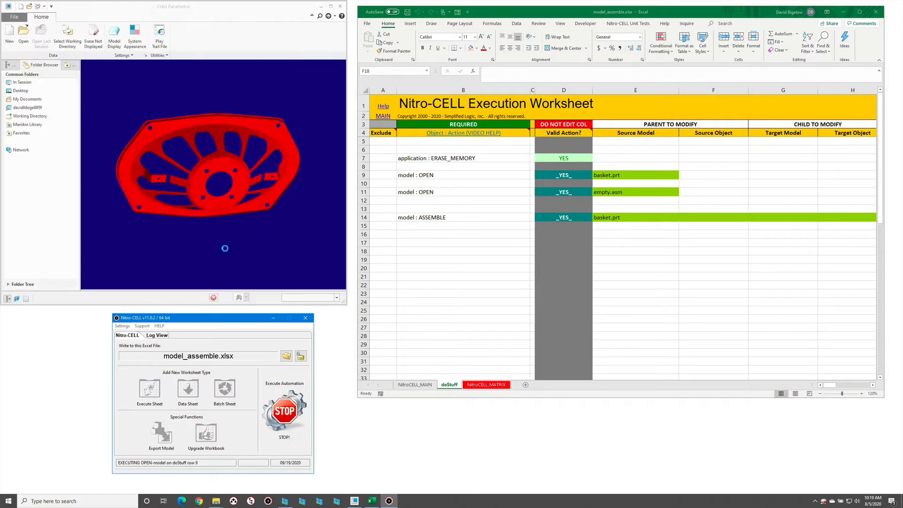
{"action": "left_click", "coordinate": [15, 128]}
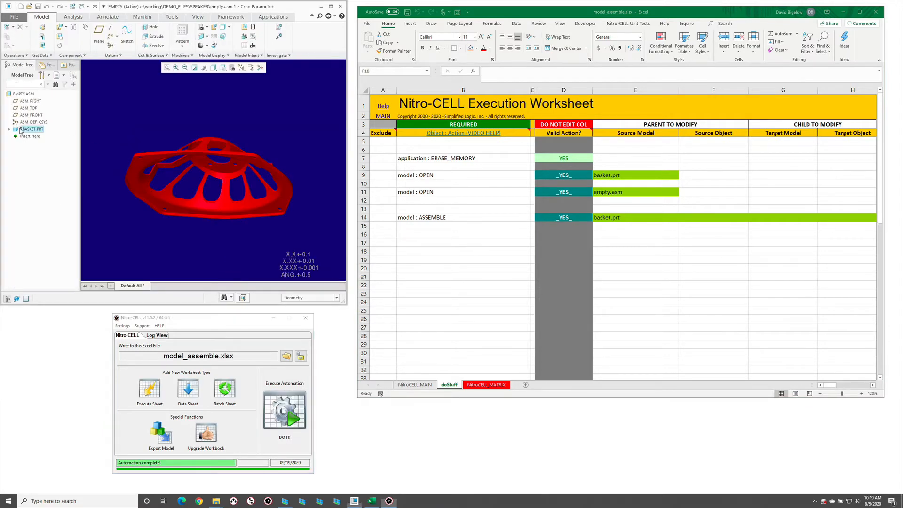
{"action": "left_click", "coordinate": [131, 235]}
{"action": "mouse_move", "coordinate": [130, 235]}
{"action": "middle_mouse_down"}
{"action": "mouse_move", "coordinate": [182, 211]}
{"action": "mouse_move", "coordinate": [217, 150]}
{"action": "mouse_move", "coordinate": [219, 178]}
{"action": "middle_mouse_up"}
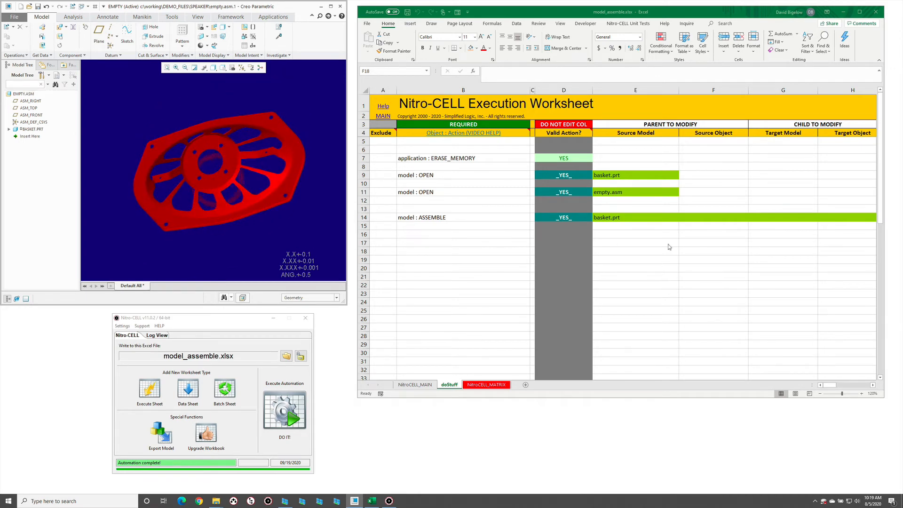
{"action": "left_click", "coordinate": [682, 249]}
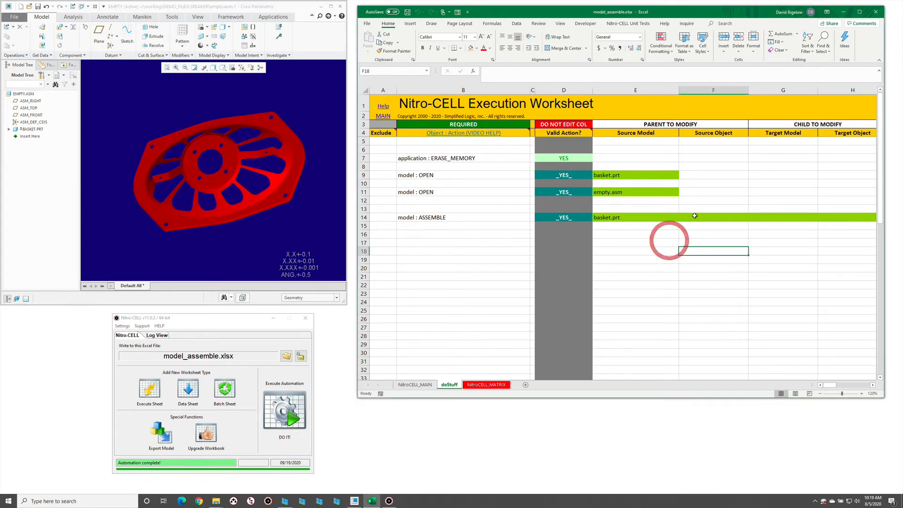
Step: Show the coordinate systems in the Creo assembly and select the basket's FRONT_PLATE coordinate system
{"action": "left_click", "coordinate": [241, 68]}
{"action": "left_click", "coordinate": [241, 100]}
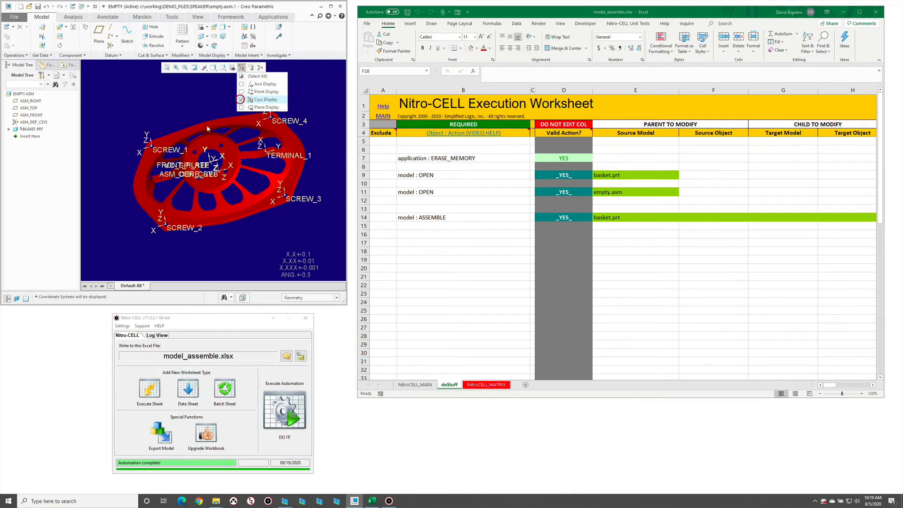
{"action": "mouse_move", "coordinate": [103, 143]}
{"action": "middle_mouse_down"}
{"action": "mouse_move", "coordinate": [103, 121]}
{"action": "mouse_move", "coordinate": [112, 128]}
{"action": "middle_mouse_up"}
{"action": "left_click", "coordinate": [220, 158]}
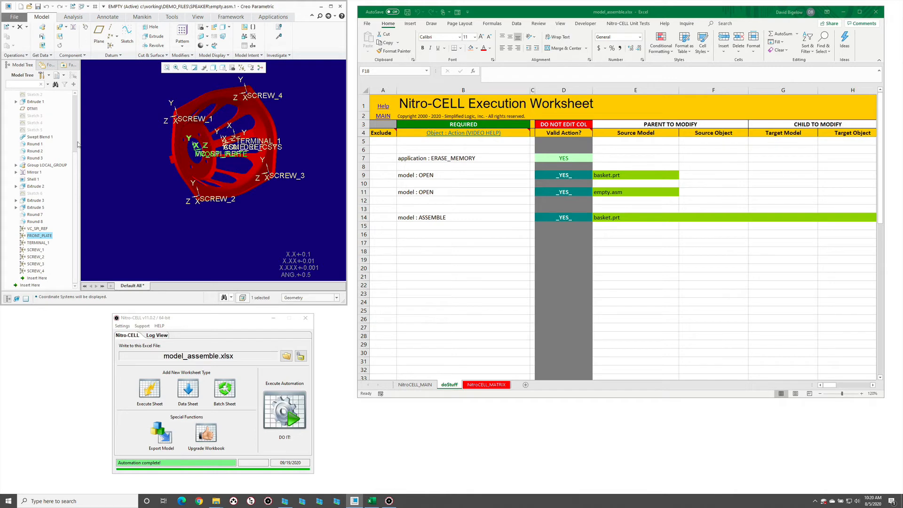
Step: Inspect the basket's CONE_REF and FRONT_PLATE coordinate systems in the Creo assembly
{"action": "scroll", "coordinate": [75, 141], "scroll_direction": "up", "scroll_amount": 4}
{"action": "left_click", "coordinate": [48, 165]}
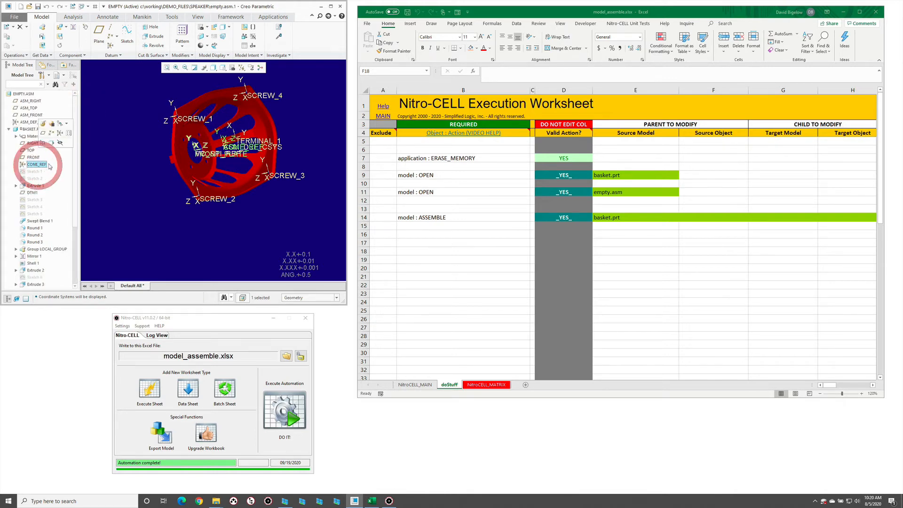
{"action": "middle_click_drag", "start_coordinate": [143, 160], "coordinate": [139, 172]}
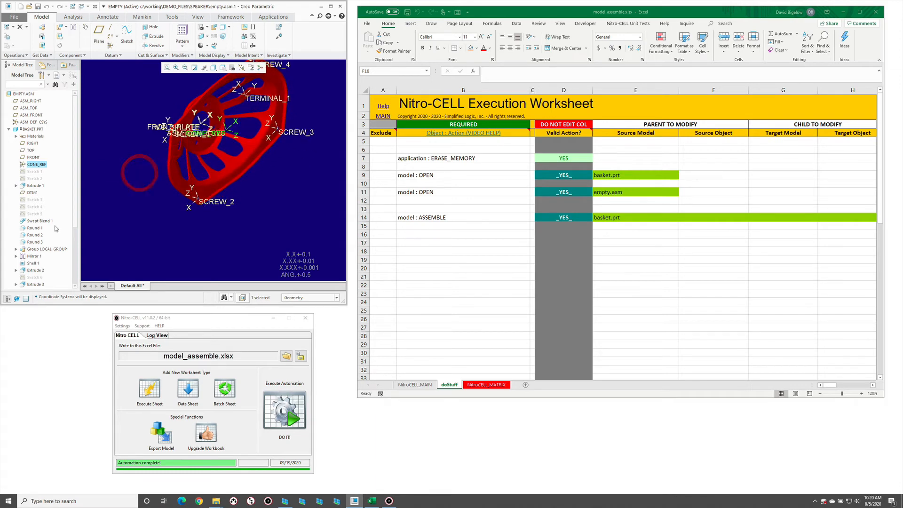
{"action": "scroll", "coordinate": [56, 229], "scroll_direction": "down", "scroll_amount": 3}
{"action": "left_click", "coordinate": [40, 257]}
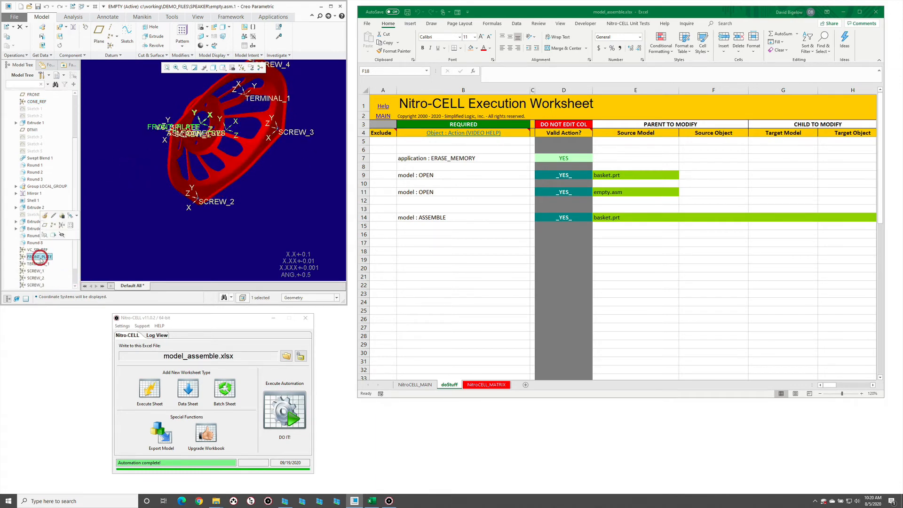
{"action": "middle_click_drag", "start_coordinate": [228, 236], "coordinate": [227, 187]}
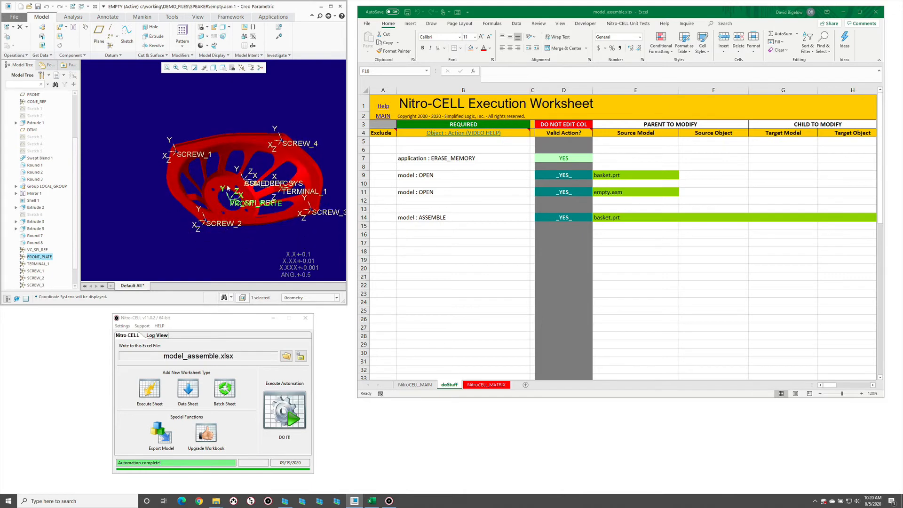
Step: In the Excel worksheet, set the row 14 ASSEMBLE command's source object to FRONT_PLATE and its target model to empty.asm
{"action": "left_click", "coordinate": [692, 216]}
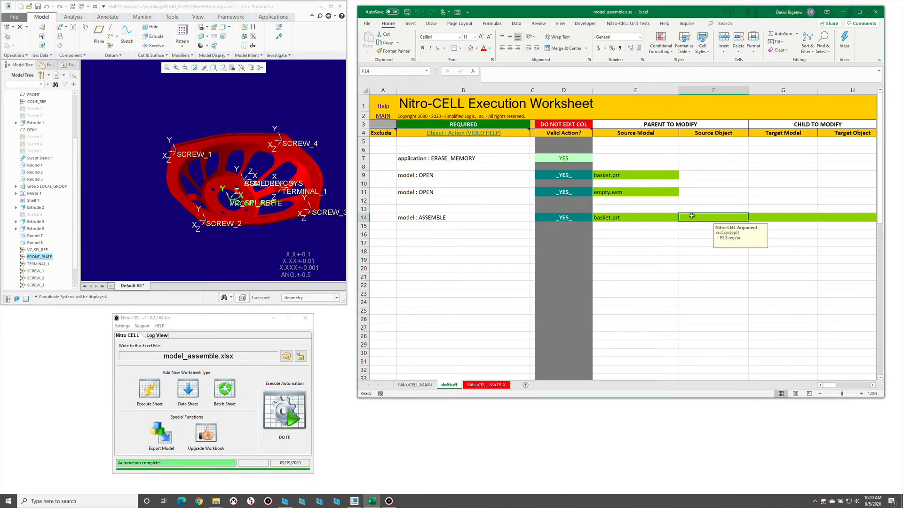
{"action": "type", "text": "FRONT_"}
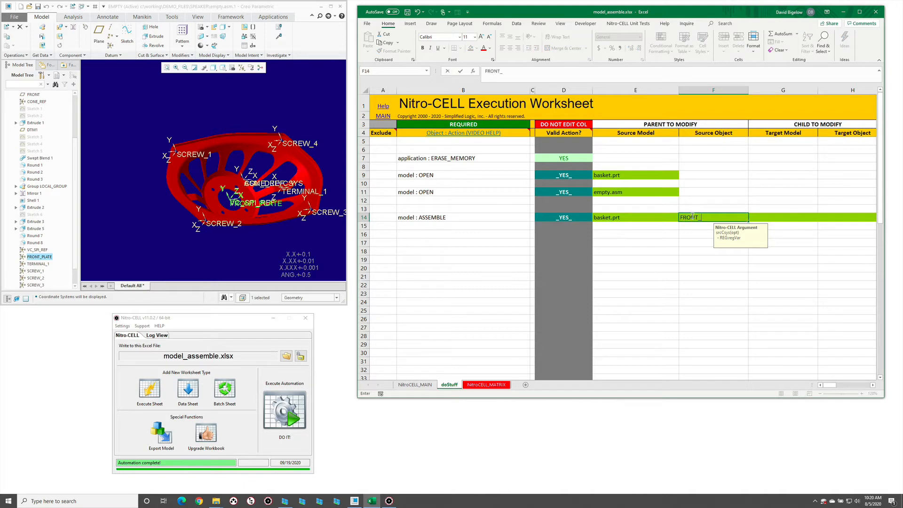
{"action": "type", "text": "PLATE"}
{"action": "key", "text": "Return"}
{"action": "left_click", "coordinate": [795, 218]}
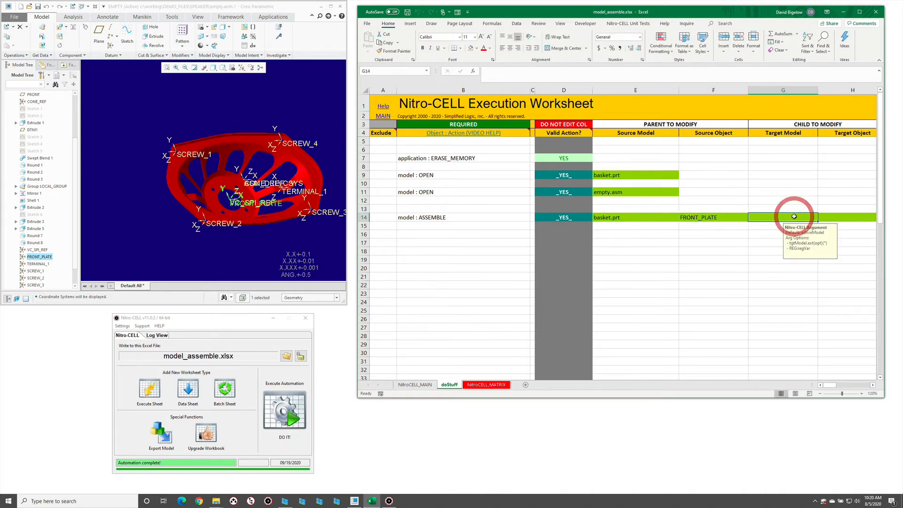
{"action": "type", "text": "empty"}
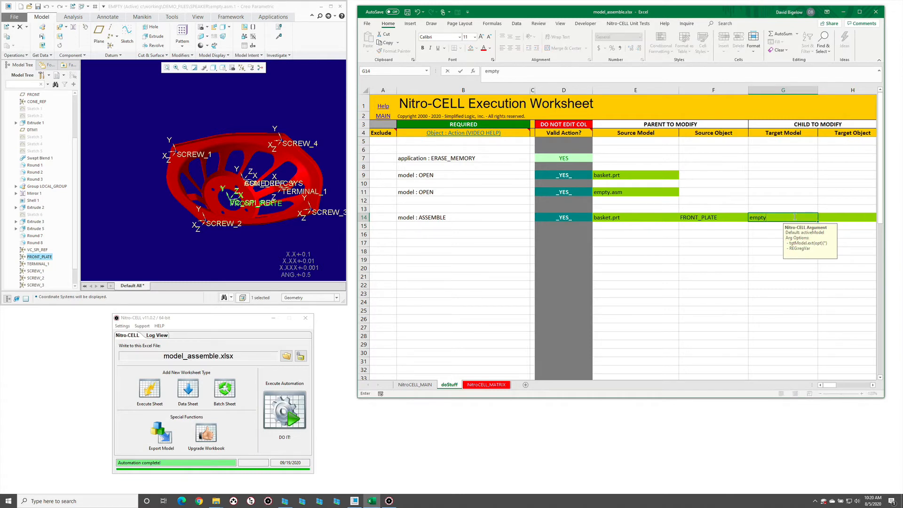
{"action": "type", "text": ".asm"}
{"action": "key", "text": "Return"}
Step: Locate the assembly's default coordinate system in Creo and enter ASM_DEF_CSYS as the row 14 target object in Excel
{"action": "left_click", "coordinate": [81, 128]}
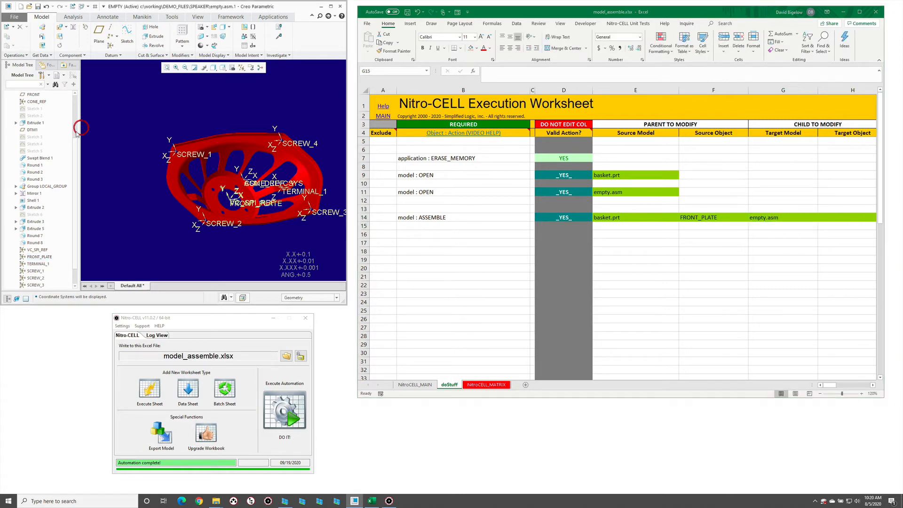
{"action": "left_click_drag", "start_coordinate": [76, 140], "coordinate": [74, 90]}
{"action": "left_click", "coordinate": [40, 122]}
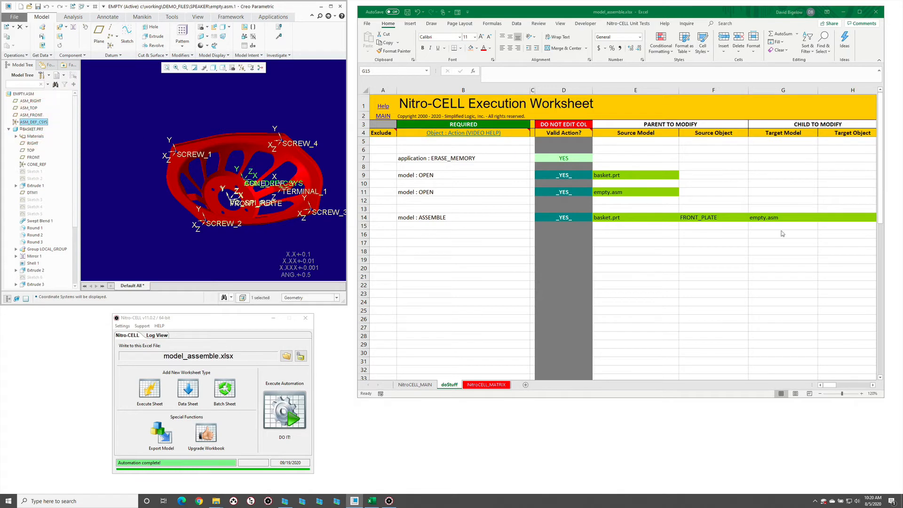
{"action": "left_click", "coordinate": [840, 214]}
{"action": "type", "text": "ASM_DEF_CSYS"}
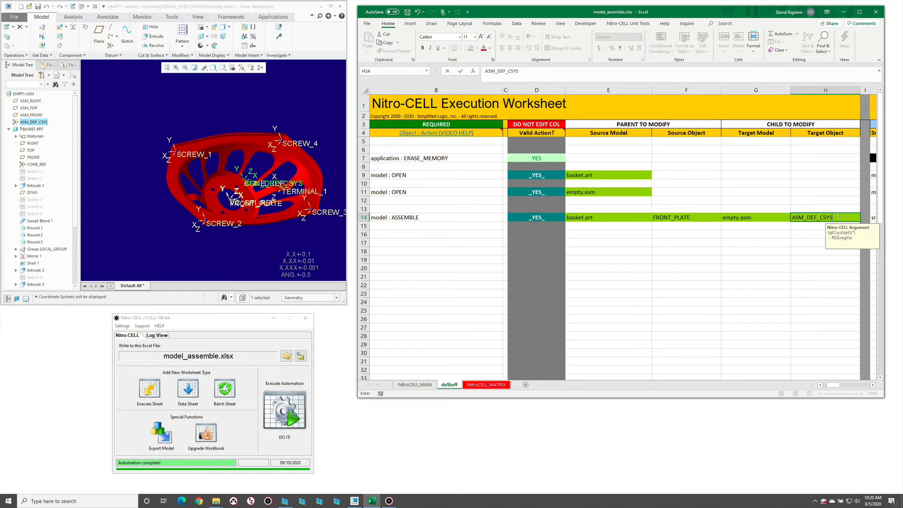
{"action": "key", "text": "Return"}
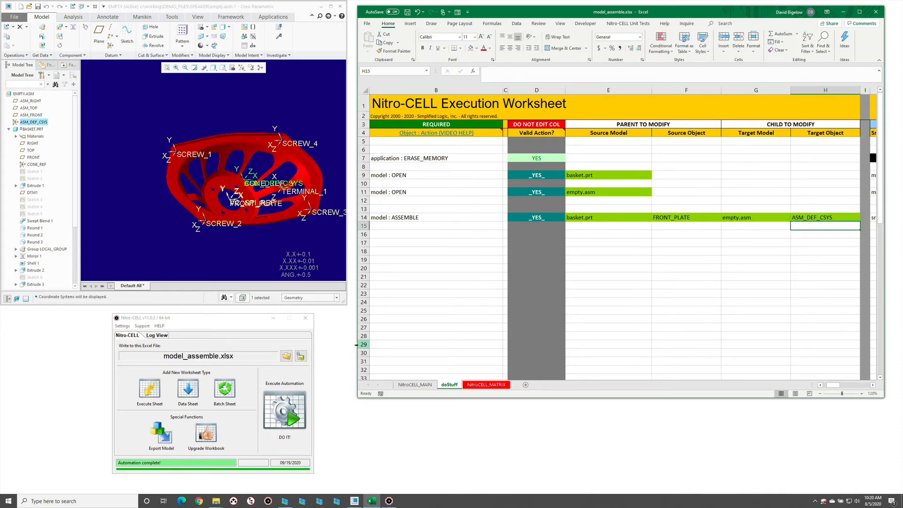
Step: Run the automation from Nitro-CELL to assemble basket.prt by its FRONT_PLATE coordinate system onto ASM_DEF_CSYS in empty.asm
{"action": "left_click_drag", "start_coordinate": [355, 345], "coordinate": [348, 343]}
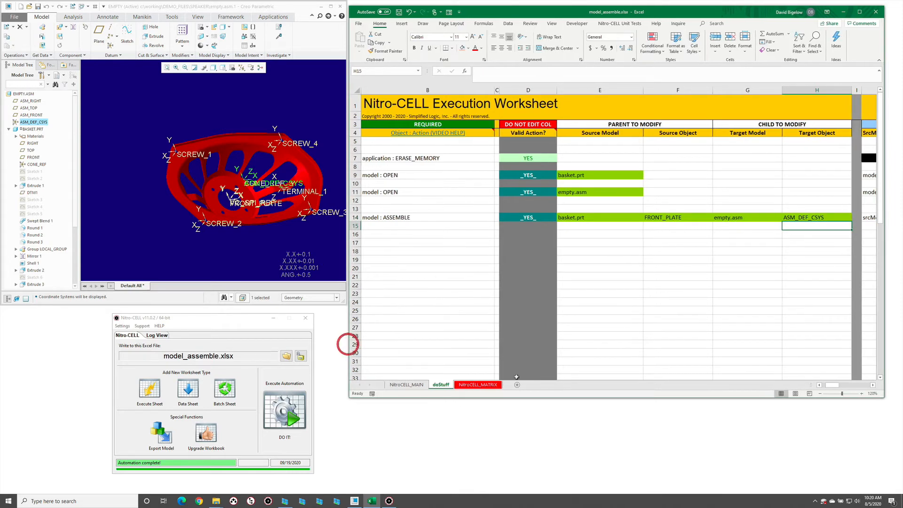
{"action": "left_click_drag", "start_coordinate": [832, 384], "coordinate": [820, 385]}
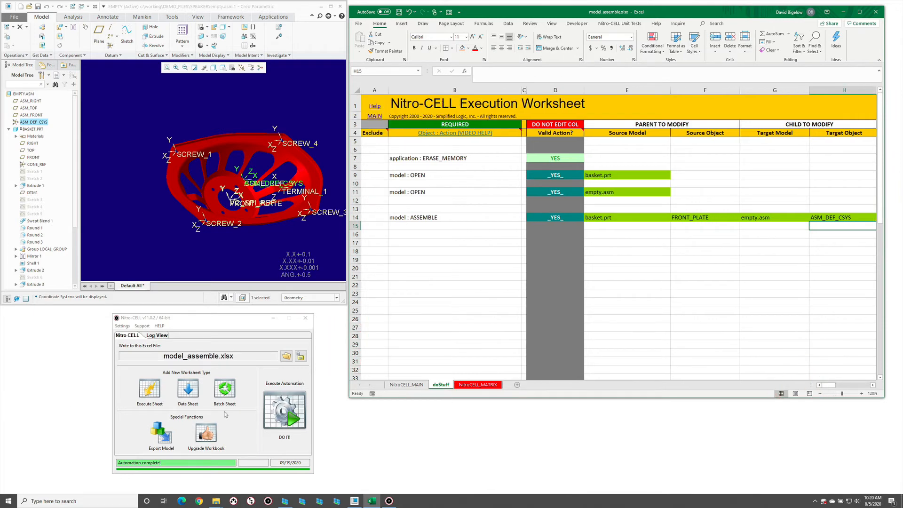
{"action": "left_click", "coordinate": [284, 411]}
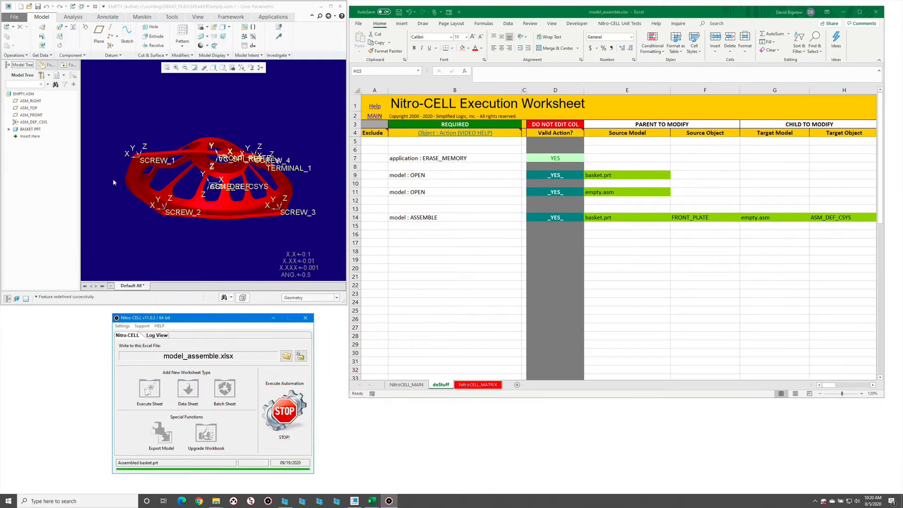
{"action": "left_click", "coordinate": [118, 112]}
Step: Review the placement constraint of BASKET.PRT in Creo, leave its definition unchanged, and inspect the assembled basket
{"action": "left_click", "coordinate": [30, 129]}
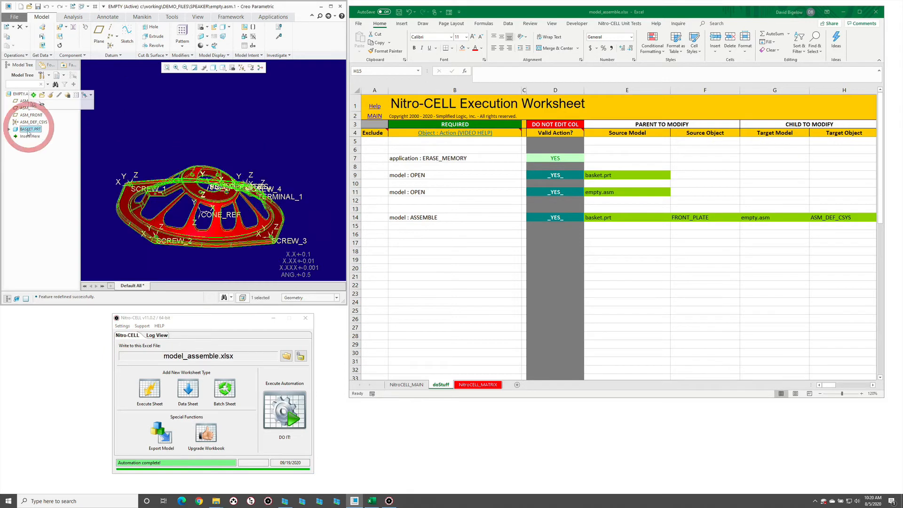
{"action": "left_click", "coordinate": [50, 95]}
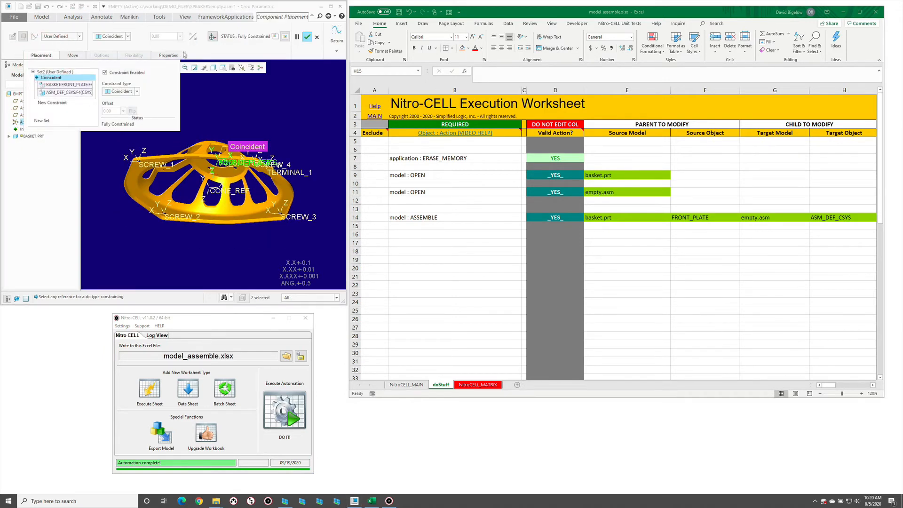
{"action": "left_click", "coordinate": [317, 37]}
{"action": "middle_click_drag", "start_coordinate": [282, 140], "coordinate": [149, 139]}
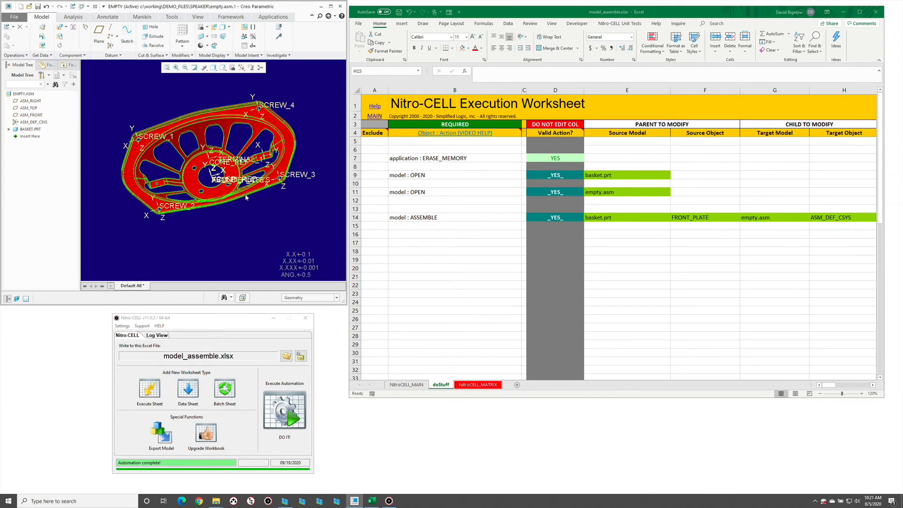
{"action": "middle_click_drag", "start_coordinate": [139, 105], "coordinate": [132, 122]}
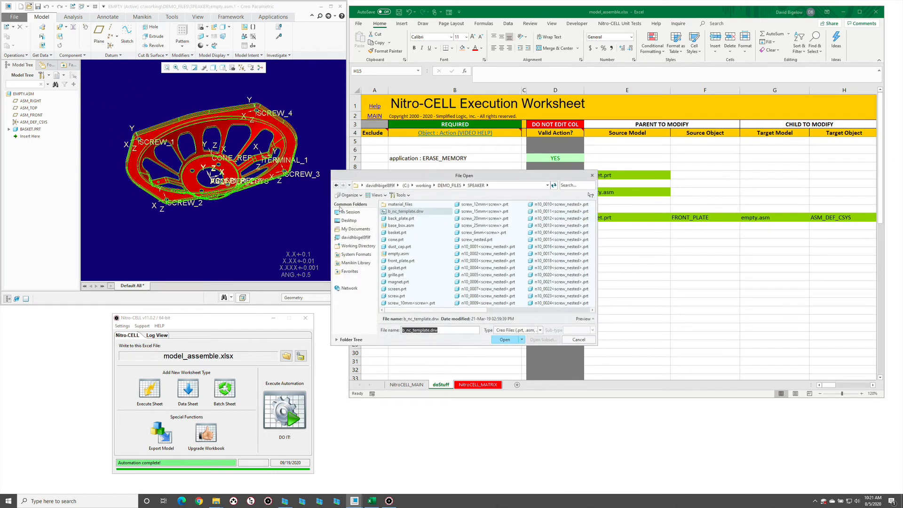
Step: Open the generic instance of screw.prt from the Creo working directory and examine its SCREW coordinate system
{"action": "left_click", "coordinate": [358, 213]}
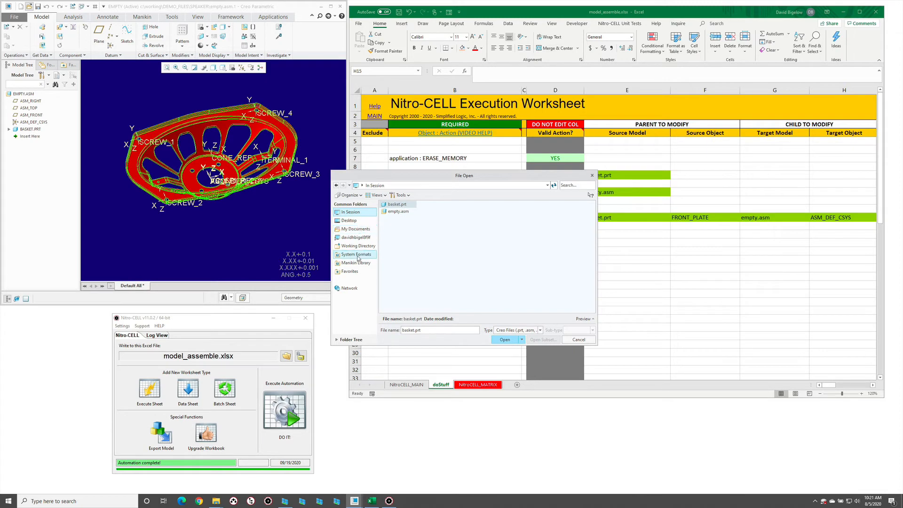
{"action": "left_click", "coordinate": [358, 245]}
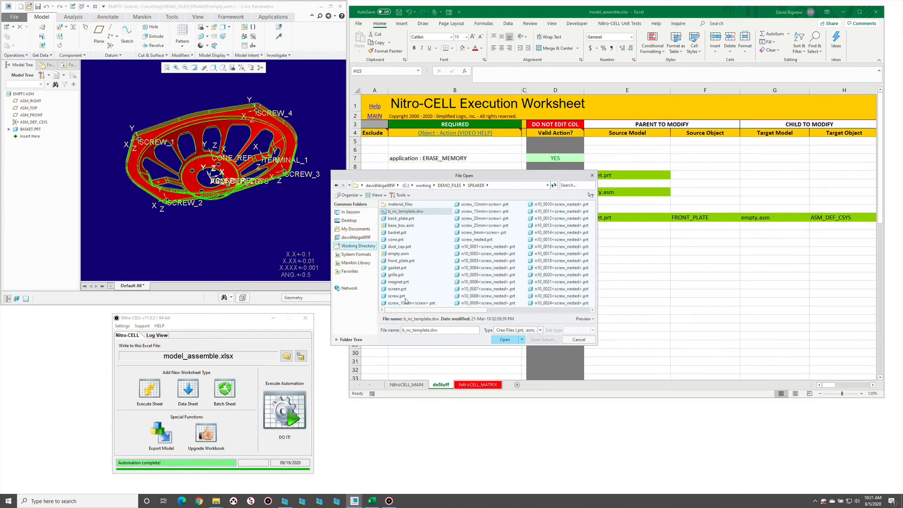
{"action": "double_click", "coordinate": [400, 295]}
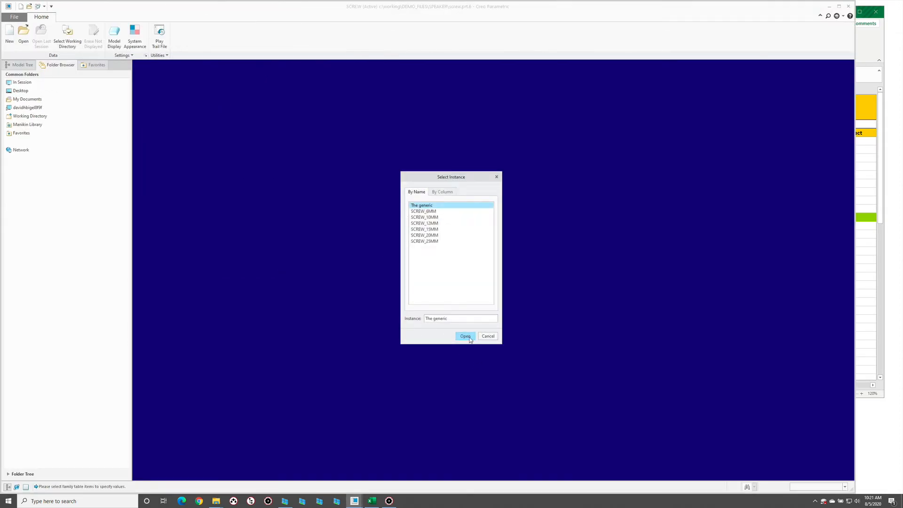
{"action": "left_click", "coordinate": [464, 336]}
{"action": "left_click", "coordinate": [546, 195]}
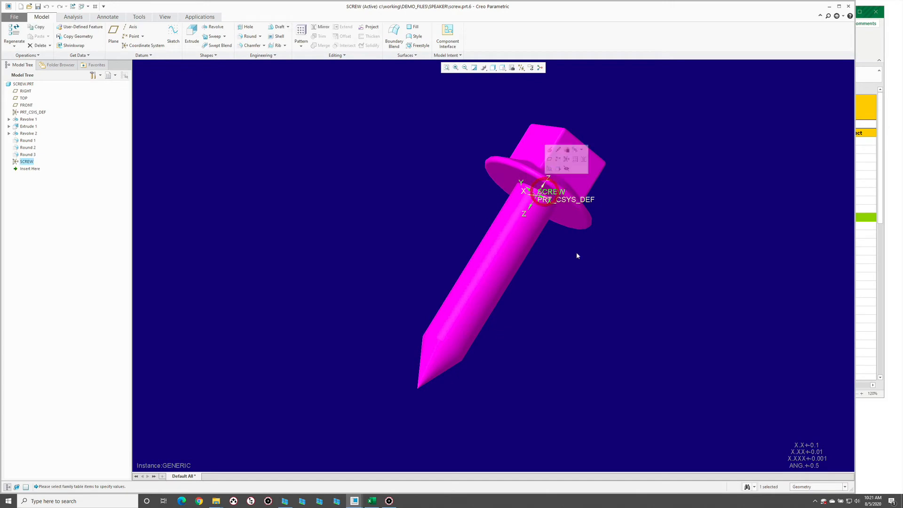
{"action": "middle_click_drag", "start_coordinate": [590, 289], "coordinate": [579, 269]}
{"action": "key", "text": "ctrl+d"}
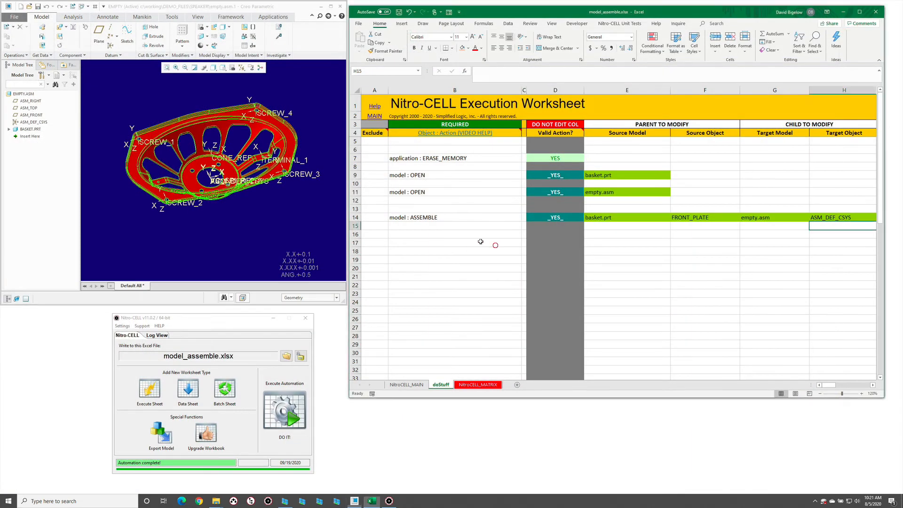
{"action": "left_click", "coordinate": [437, 234]}
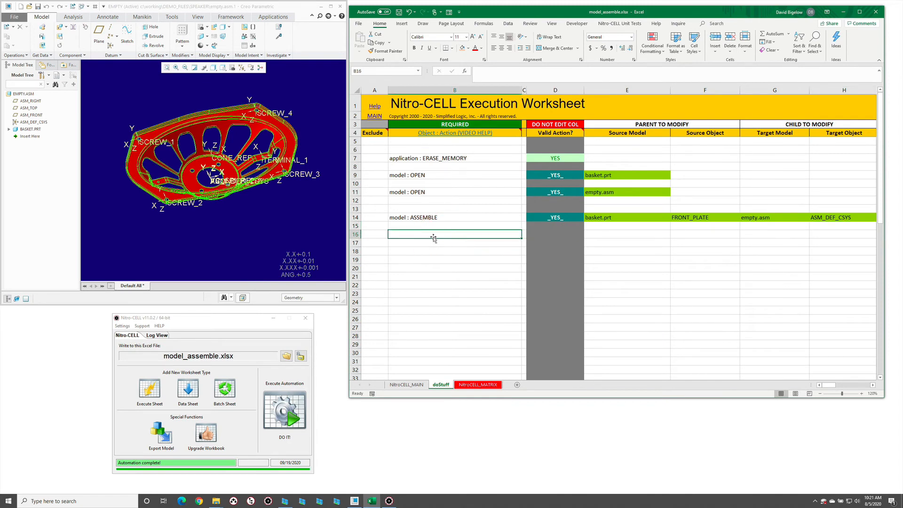
{"action": "type", "text": "="}
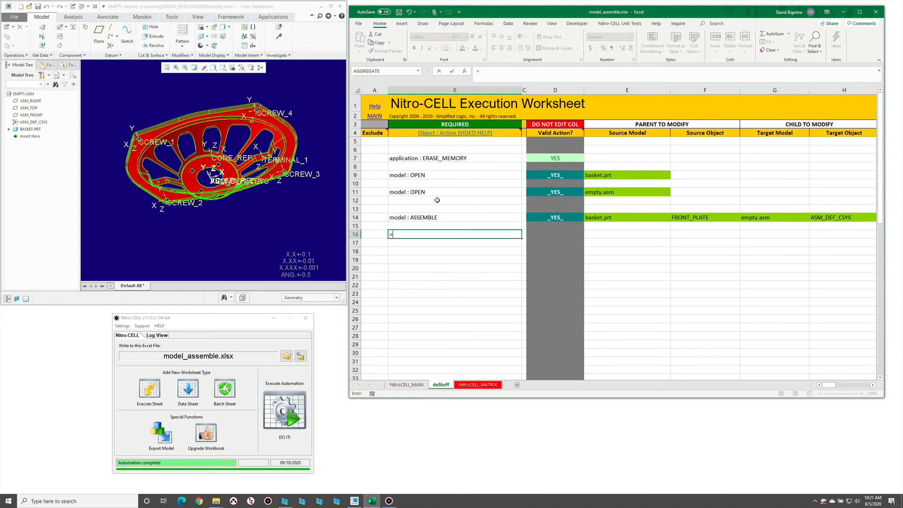
{"action": "key", "text": "Escape"}
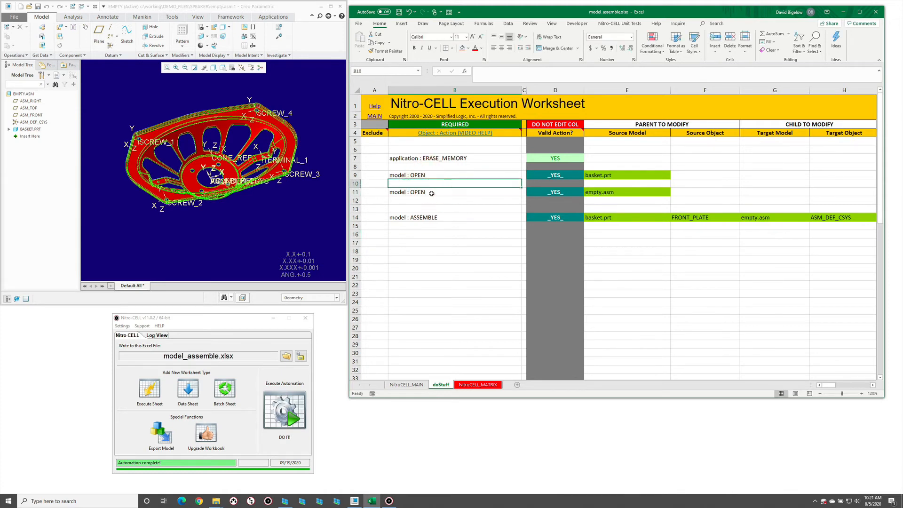
Step: Add a model : OPEN command in row 10 of the worksheet with screw.prt as the source model
{"action": "type", "text": "=nc_command["}
{"action": "type", "text": "model : OPEN"}
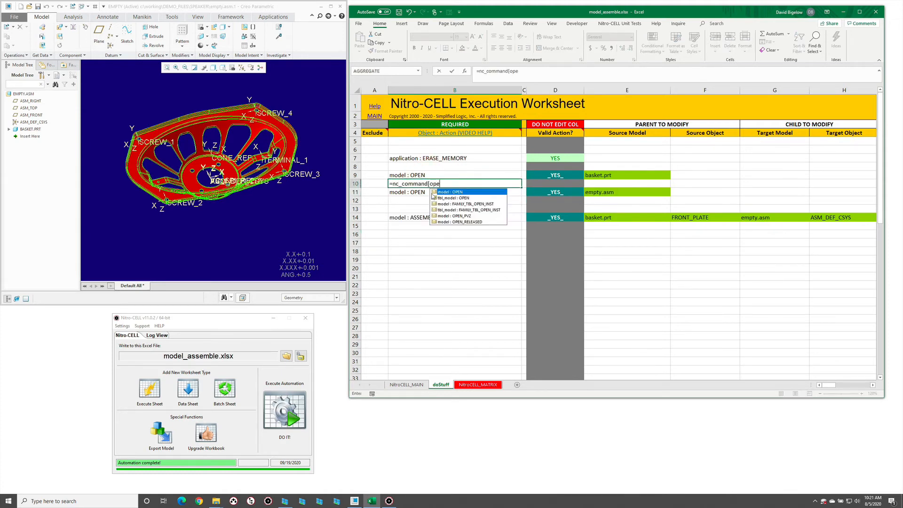
{"action": "key", "text": "Tab"}
{"action": "key", "text": "Tab"}
{"action": "key", "text": "Tab"}
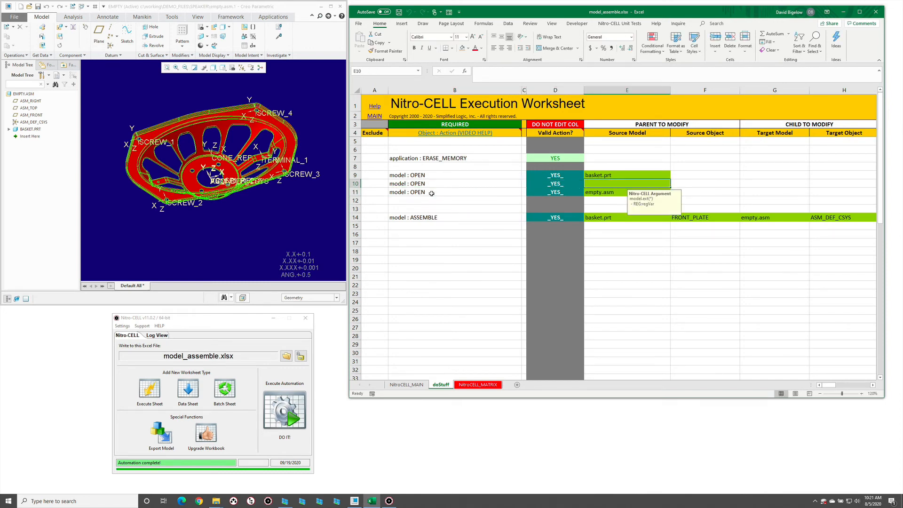
{"action": "type", "text": "screw.prt"}
{"action": "key", "text": "Return"}
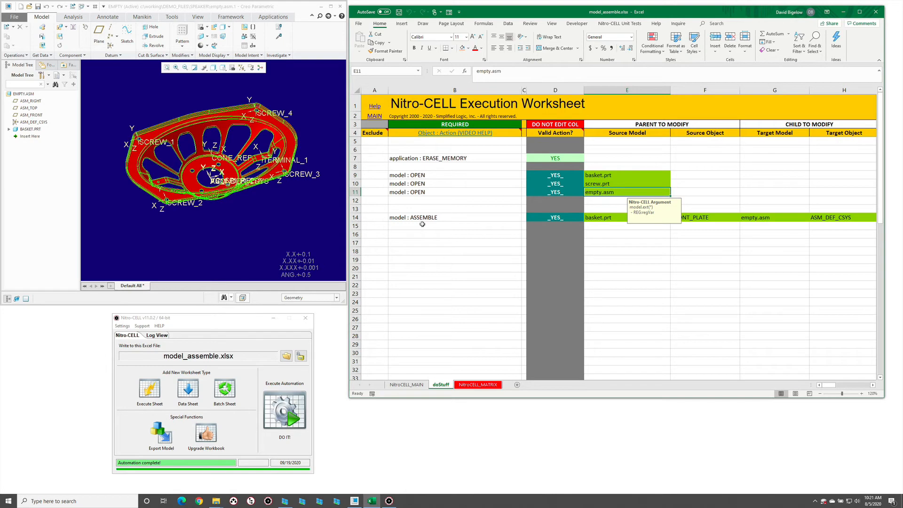
{"action": "left_click", "coordinate": [355, 217]}
{"action": "key", "text": "ctrl+c"}
{"action": "left_click", "coordinate": [355, 226]}
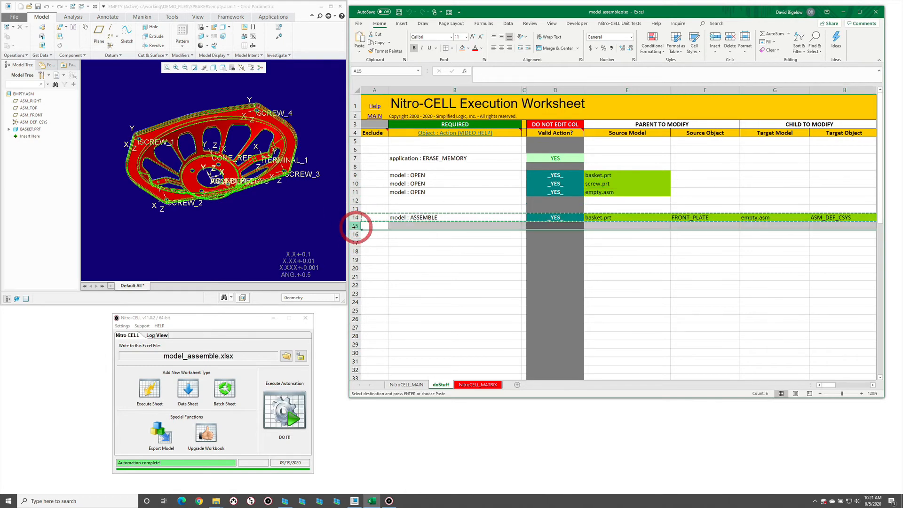
{"action": "key", "text": "super"}
Step: Copy the row 14 ASSEMBLE command to row 16 and set the copy's source model to screw.prt
{"action": "left_click", "coordinate": [355, 217]}
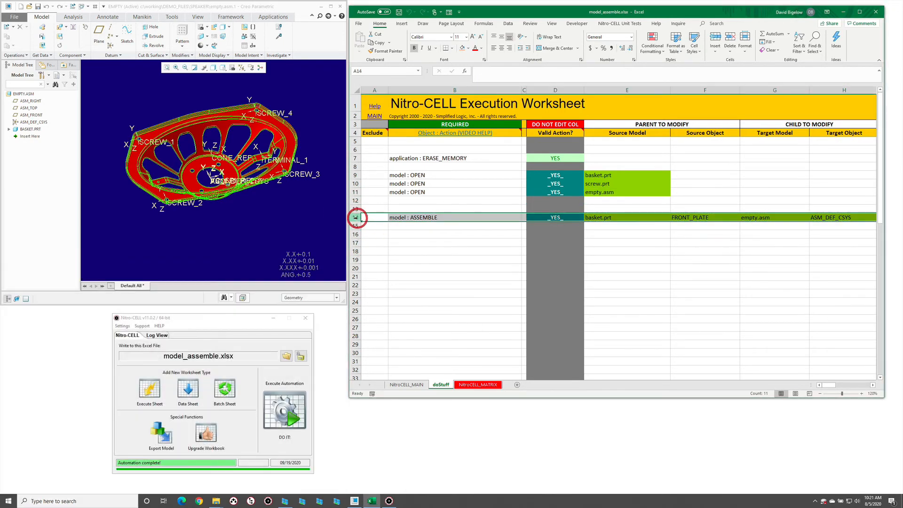
{"action": "left_click", "coordinate": [356, 234]}
{"action": "key", "text": "Return"}
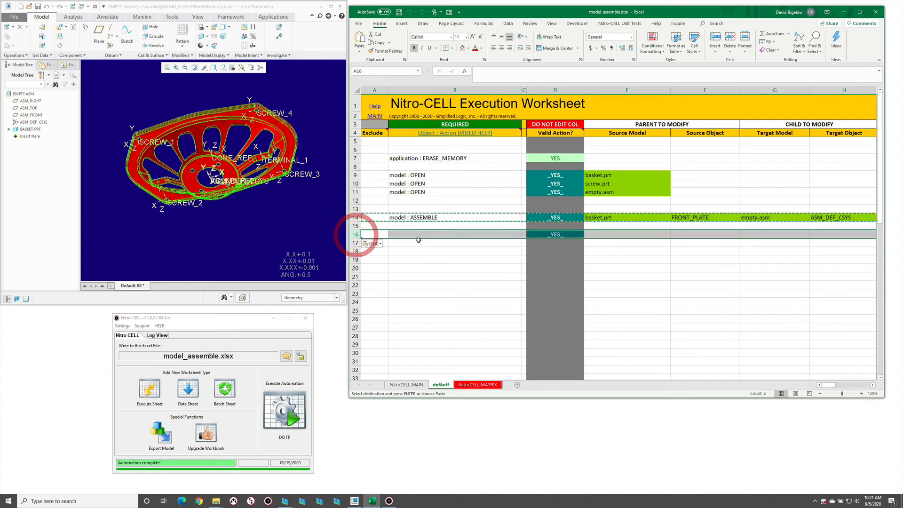
{"action": "left_click", "coordinate": [419, 241]}
{"action": "left_click", "coordinate": [638, 234]}
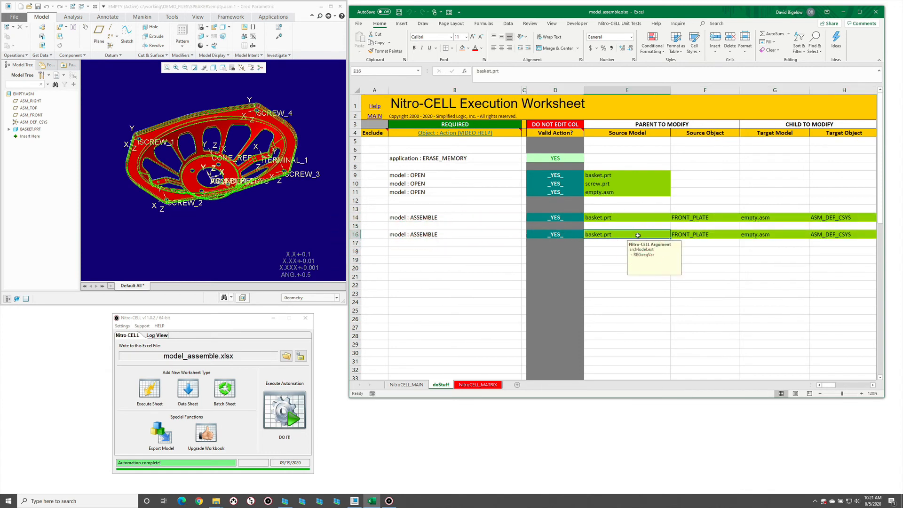
{"action": "type", "text": "screw.prt"}
{"action": "key", "text": "Tab"}
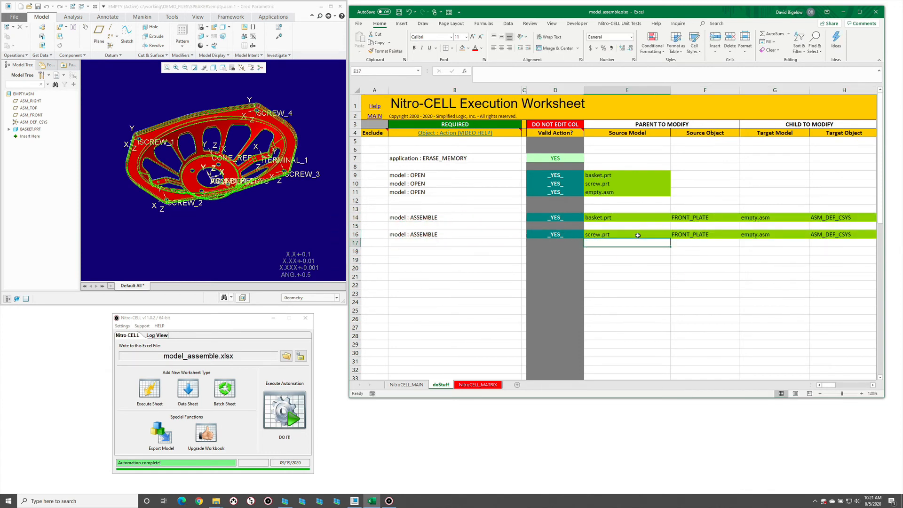
Step: Set row 16's source object to screw and its target object to screw_1
{"action": "type", "text": "screw"}
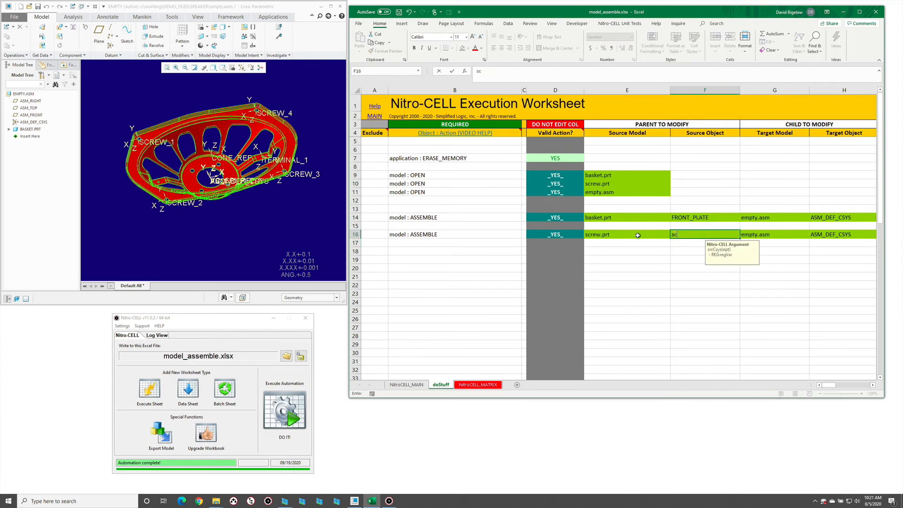
{"action": "key", "text": "Tab"}
{"action": "key", "text": "Tab"}
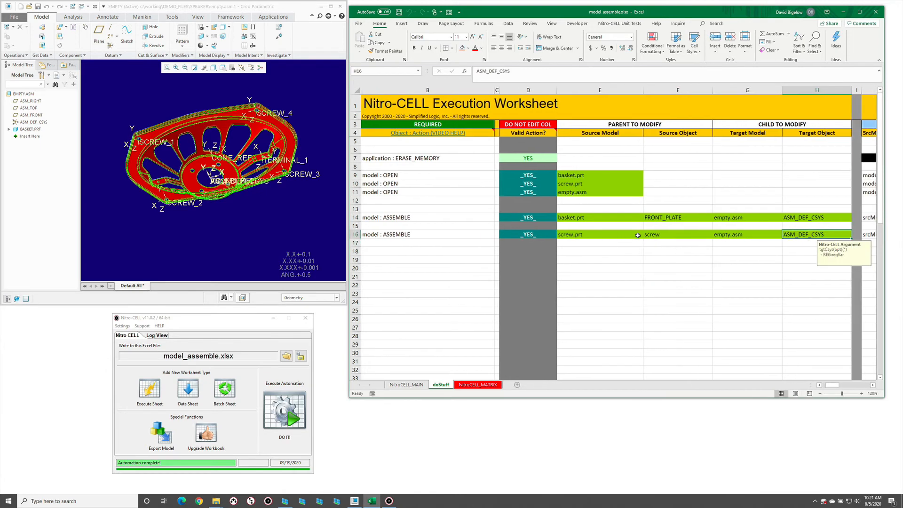
{"action": "type", "text": "screw_1"}
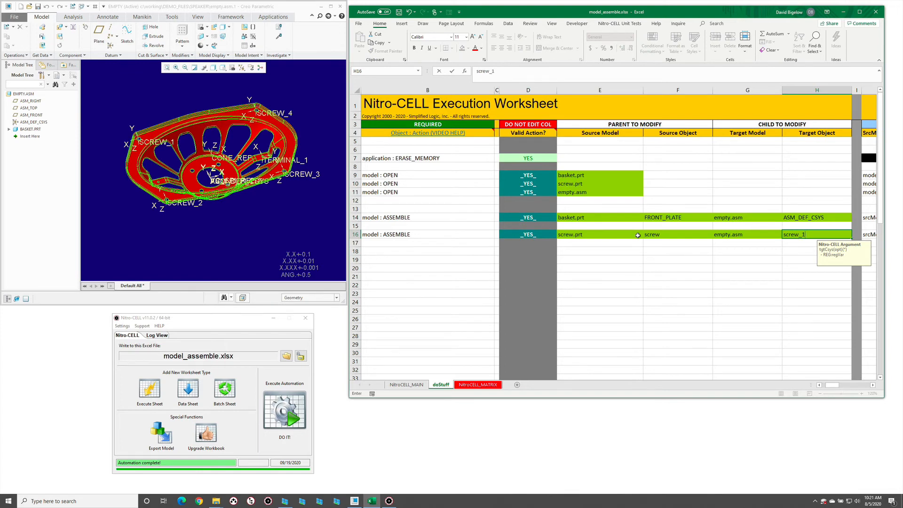
{"action": "key", "text": "Return"}
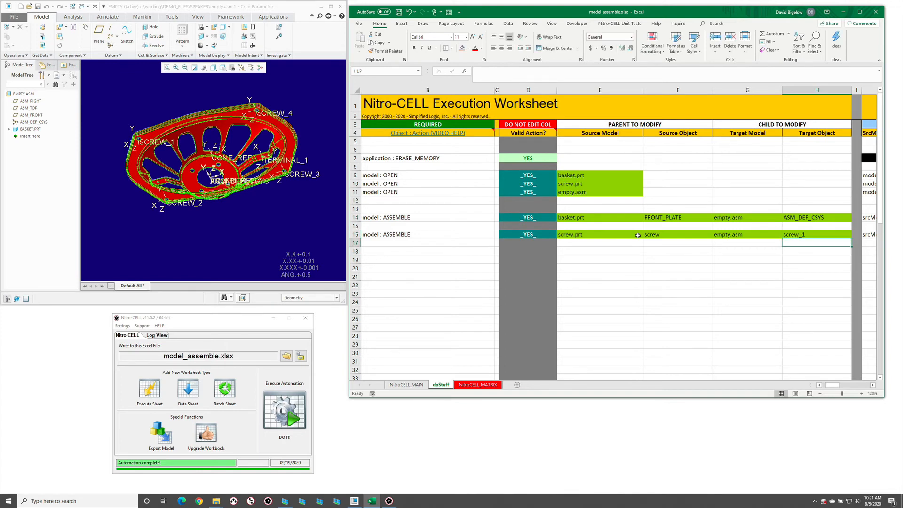
Step: Set the target model of the row 16 ASSEMBLE command to basket.prt
{"action": "left_click", "coordinate": [721, 236]}
{"action": "type", "text": "basket"}
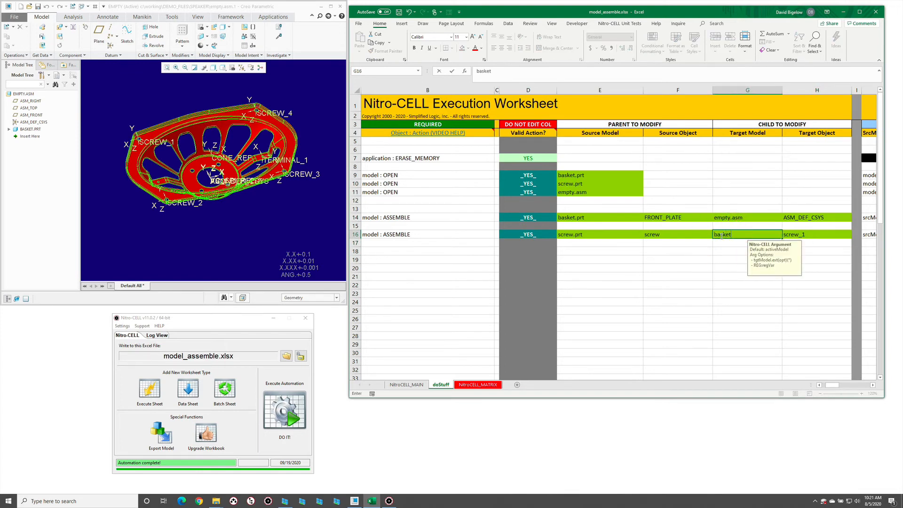
{"action": "type", "text": ".prt"}
{"action": "key", "text": "Return"}
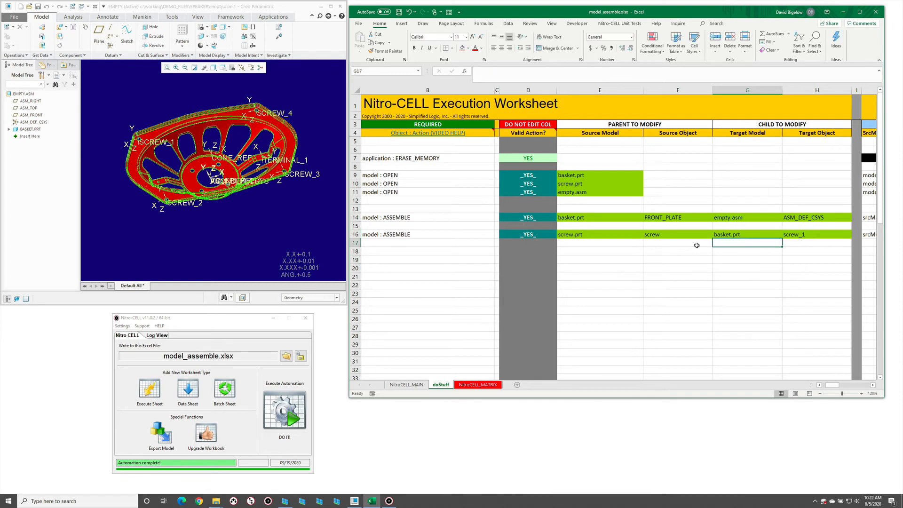
Step: Widen the worksheet window slightly, run the automation, and check the screw assembled at the basket's SCREW_1 coordinate system against row 16
{"action": "left_click", "coordinate": [687, 242]}
{"action": "left_click", "coordinate": [819, 385]}
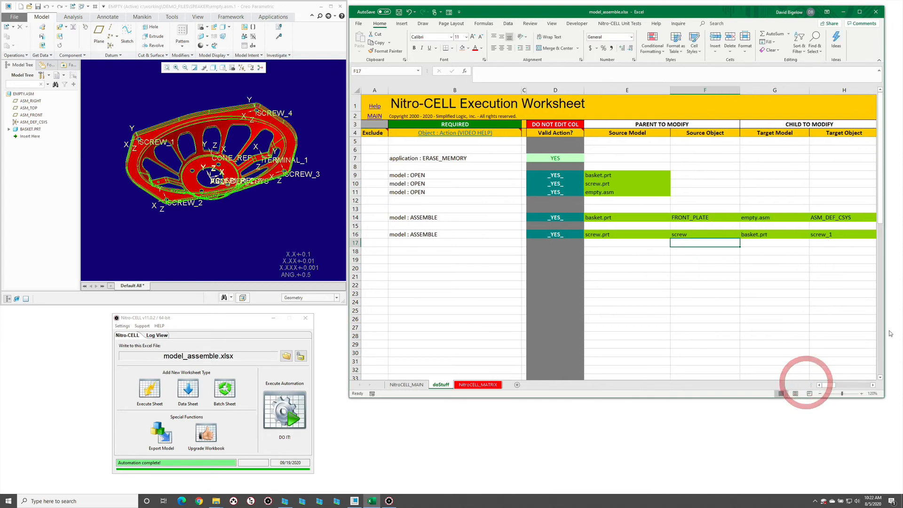
{"action": "left_click_drag", "start_coordinate": [884, 330], "coordinate": [894, 324]}
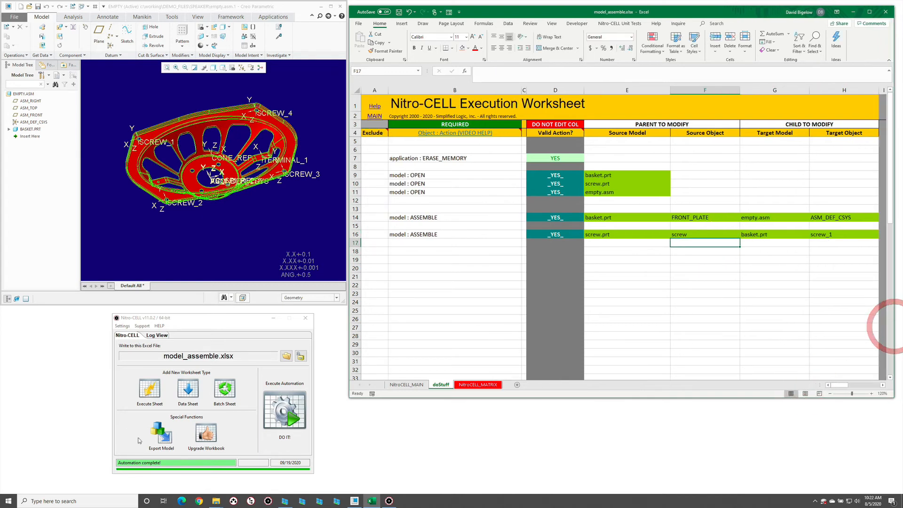
{"action": "left_click", "coordinate": [286, 414]}
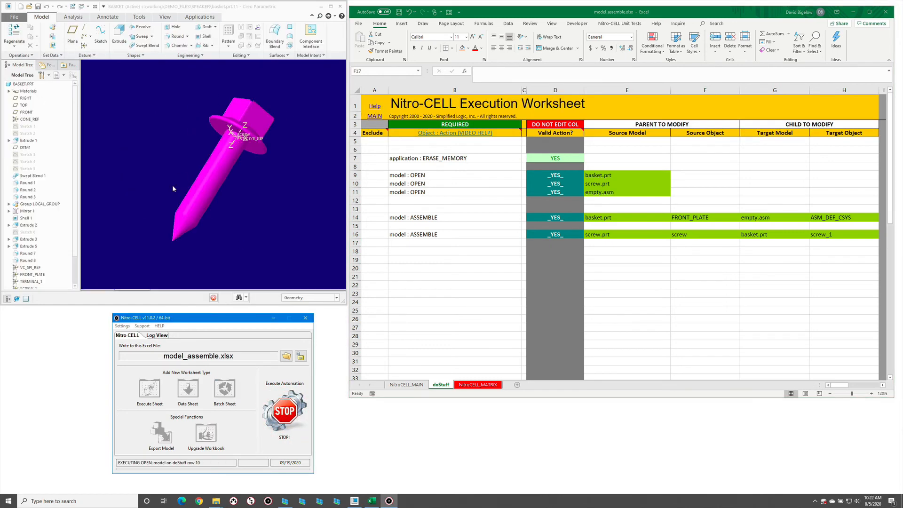
{"action": "middle_click_drag", "start_coordinate": [170, 192], "coordinate": [182, 138]}
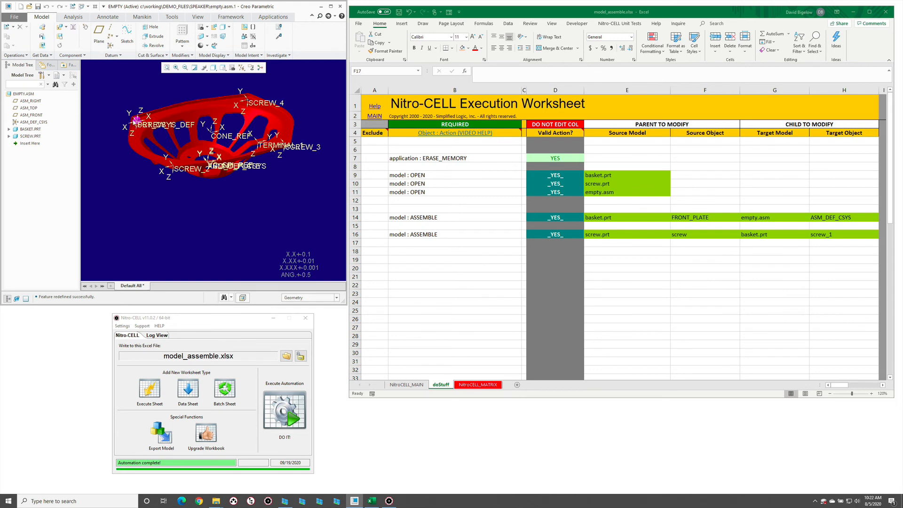
{"action": "left_click", "coordinate": [138, 121]}
{"action": "middle_click_drag", "start_coordinate": [129, 183], "coordinate": [182, 188]}
{"action": "left_click", "coordinate": [753, 235]}
{"action": "left_click", "coordinate": [828, 235]}
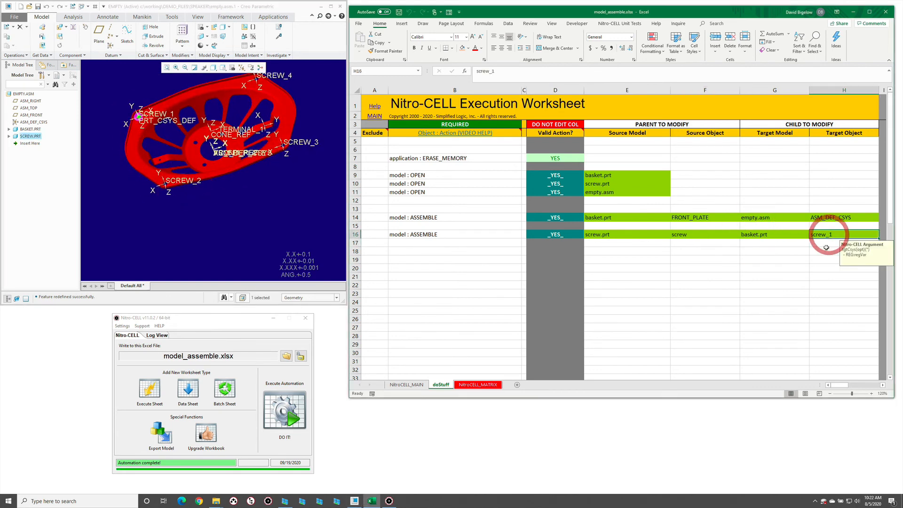
Step: Copy the row 16 ASSEMBLE command to rows 17 through 19 and fill their target objects as screw_2, screw_3 and screw_4
{"action": "left_click", "coordinate": [356, 234]}
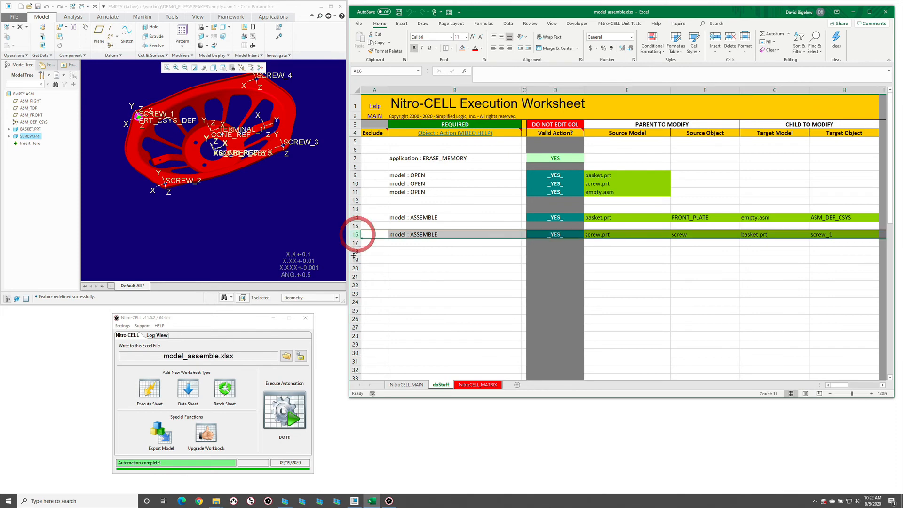
{"action": "key", "text": "ctrl+c"}
{"action": "left_click_drag", "start_coordinate": [354, 242], "coordinate": [354, 259]}
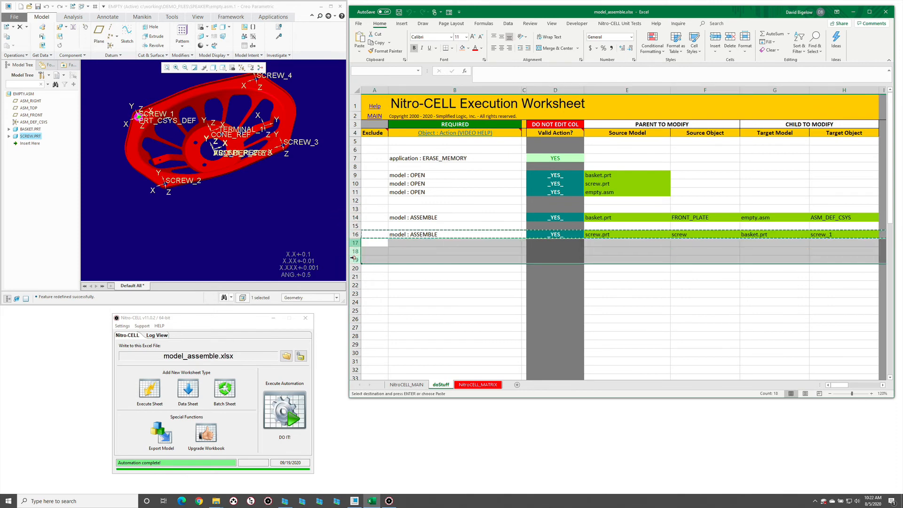
{"action": "key", "text": "ctrl+v"}
{"action": "left_click", "coordinate": [449, 251]}
{"action": "left_click", "coordinate": [871, 236]}
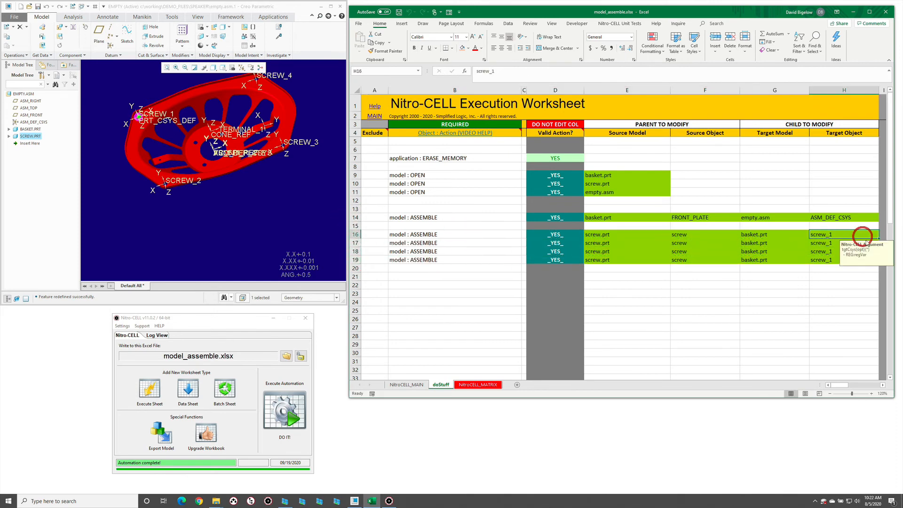
{"action": "left_click_drag", "start_coordinate": [878, 239], "coordinate": [876, 263]}
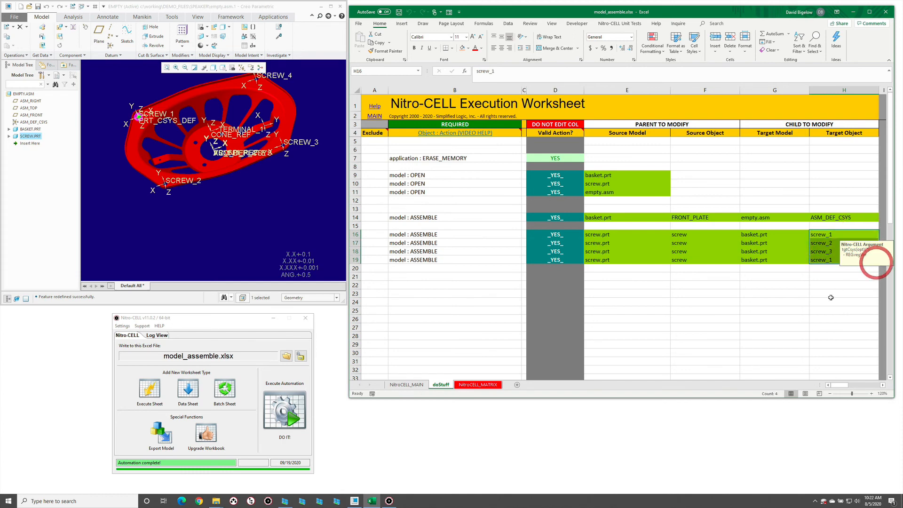
{"action": "left_click", "coordinate": [827, 302]}
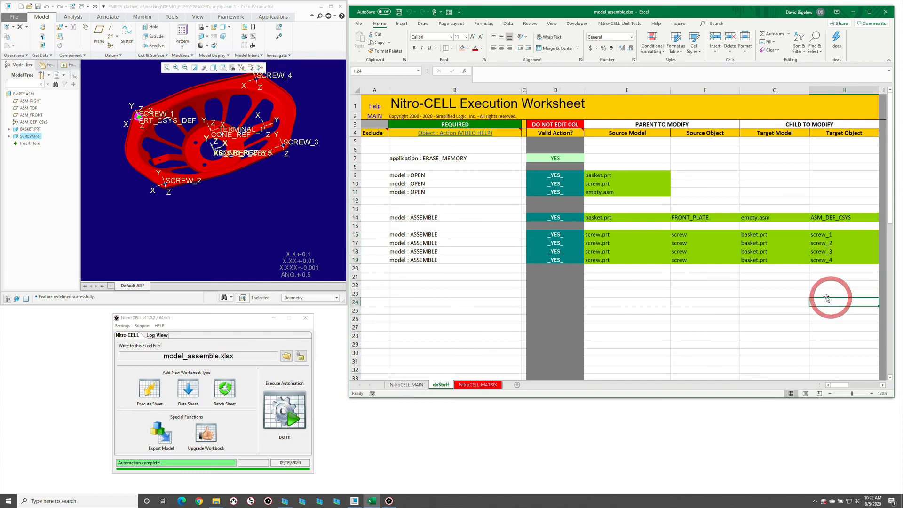
Step: Delete the copied ASSEMBLE commands in rows 17 through 19
{"action": "left_click", "coordinate": [354, 243]}
{"action": "left_click", "coordinate": [355, 259], "text": "shift"}
{"action": "right_click", "coordinate": [417, 250]}
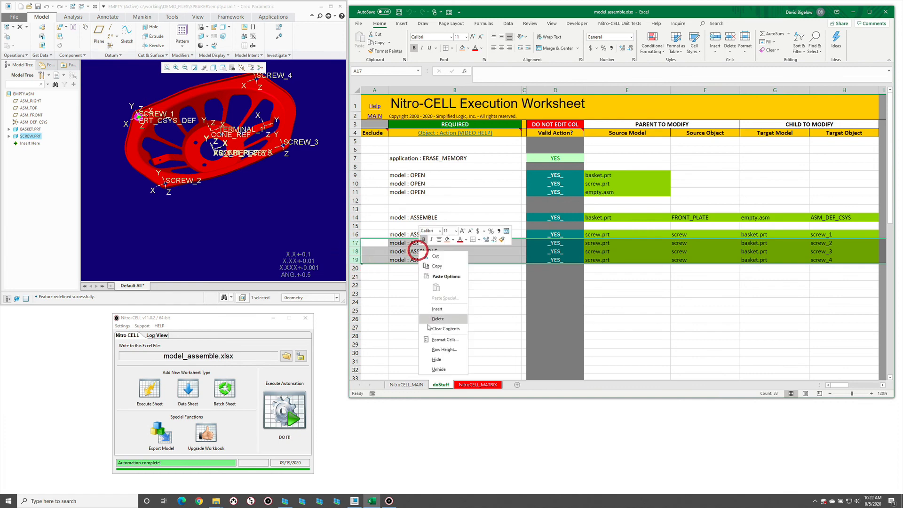
{"action": "left_click", "coordinate": [449, 318]}
{"action": "left_click", "coordinate": [474, 278]}
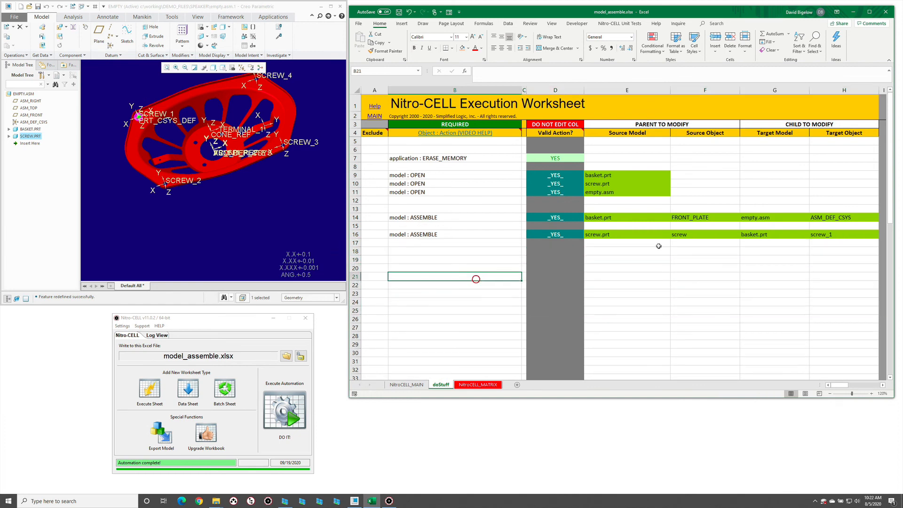
Step: Change the target object of the row 16 ASSEMBLE command to the wildcard screw_*
{"action": "left_click", "coordinate": [845, 234]}
{"action": "double_click", "coordinate": [846, 234]}
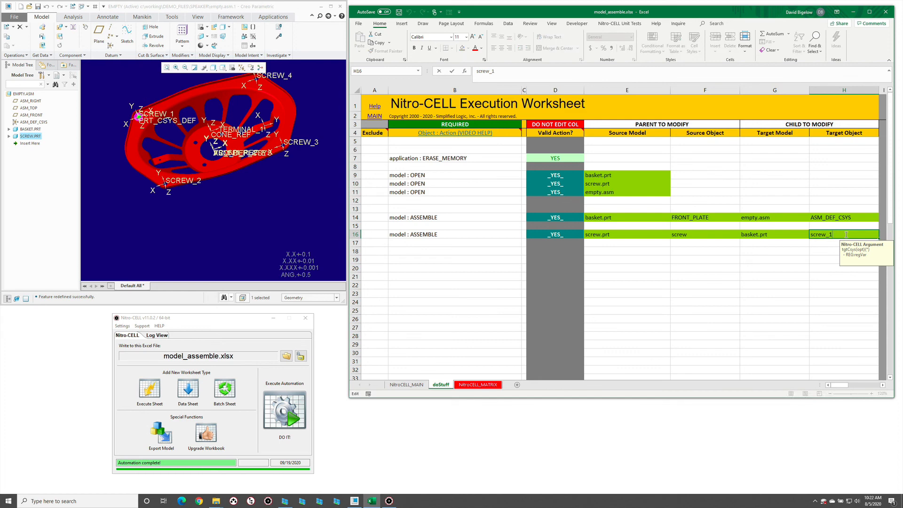
{"action": "key", "text": "Return"}
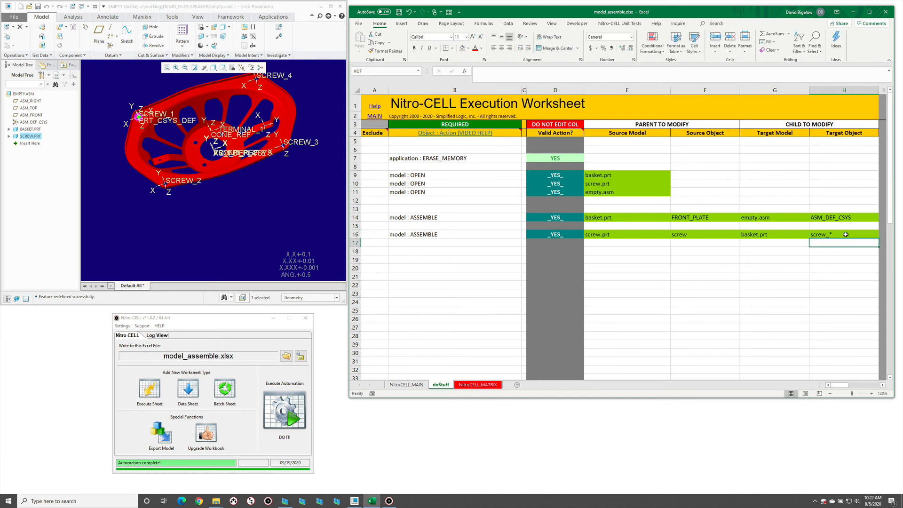
Step: Run the automation to assemble screw.prt at every basket coordinate system matching screw_*, and inspect the assembly
{"action": "left_click", "coordinate": [241, 190]}
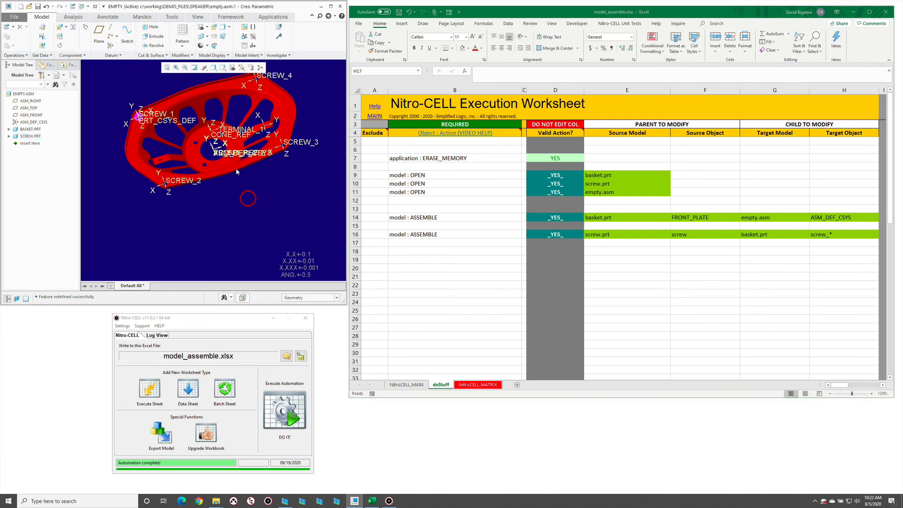
{"action": "mouse_move", "coordinate": [249, 206]}
{"action": "middle_mouse_down"}
{"action": "mouse_move", "coordinate": [216, 152]}
{"action": "mouse_move", "coordinate": [246, 209]}
{"action": "middle_mouse_up"}
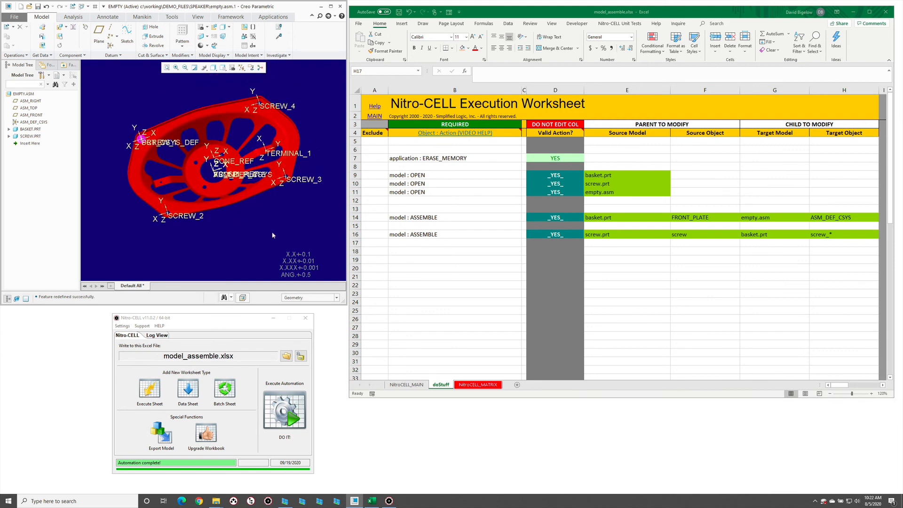
{"action": "left_click", "coordinate": [282, 410]}
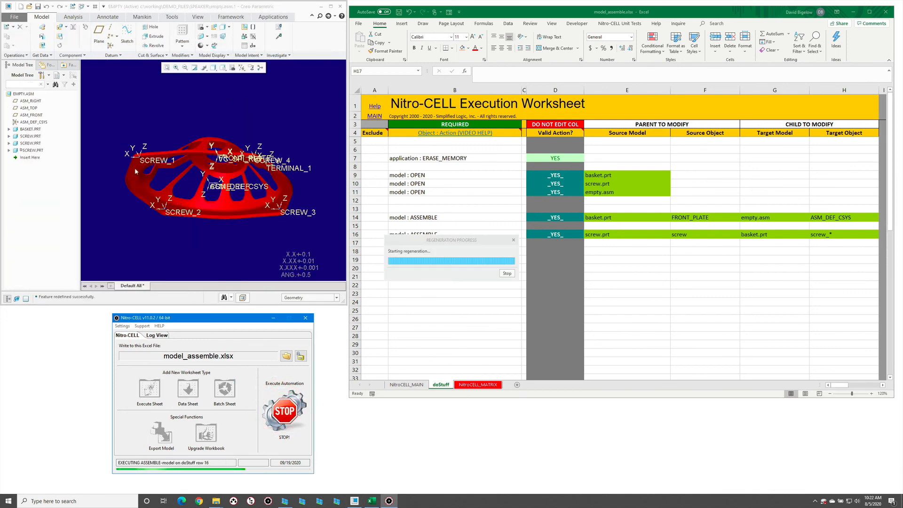
{"action": "middle_click_drag", "start_coordinate": [194, 188], "coordinate": [207, 185]}
Step: Hide the coordinate systems in the Creo assembly, inspect the screws placed on the basket, and return to the worksheet
{"action": "left_click", "coordinate": [241, 67]}
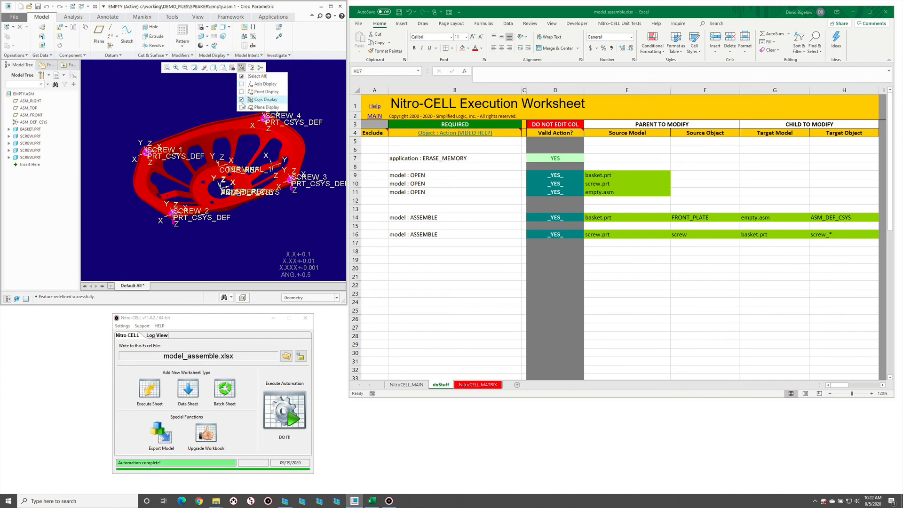
{"action": "left_click", "coordinate": [241, 100]}
{"action": "middle_click_drag", "start_coordinate": [201, 116], "coordinate": [218, 150]}
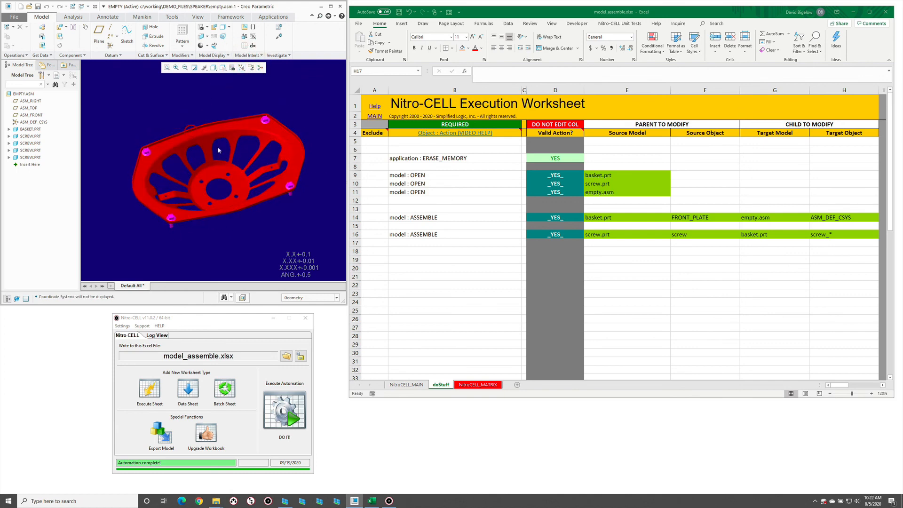
{"action": "left_click", "coordinate": [469, 256]}
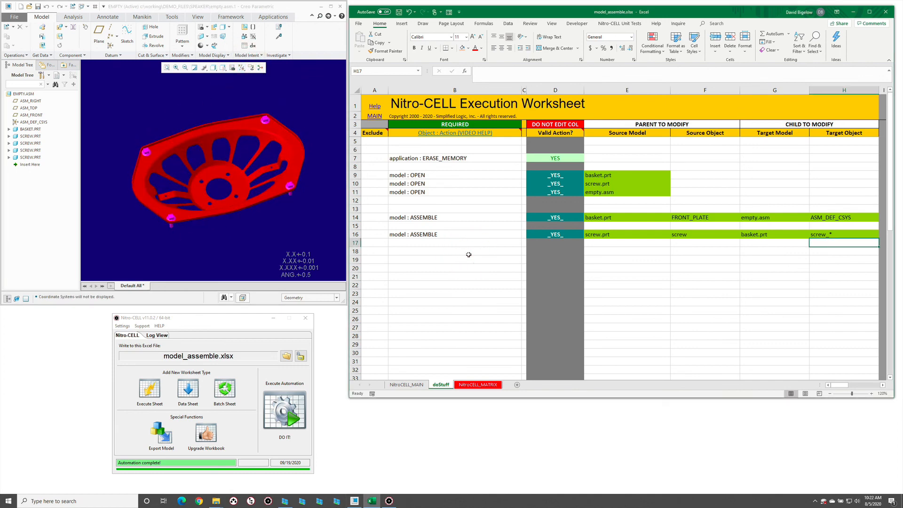